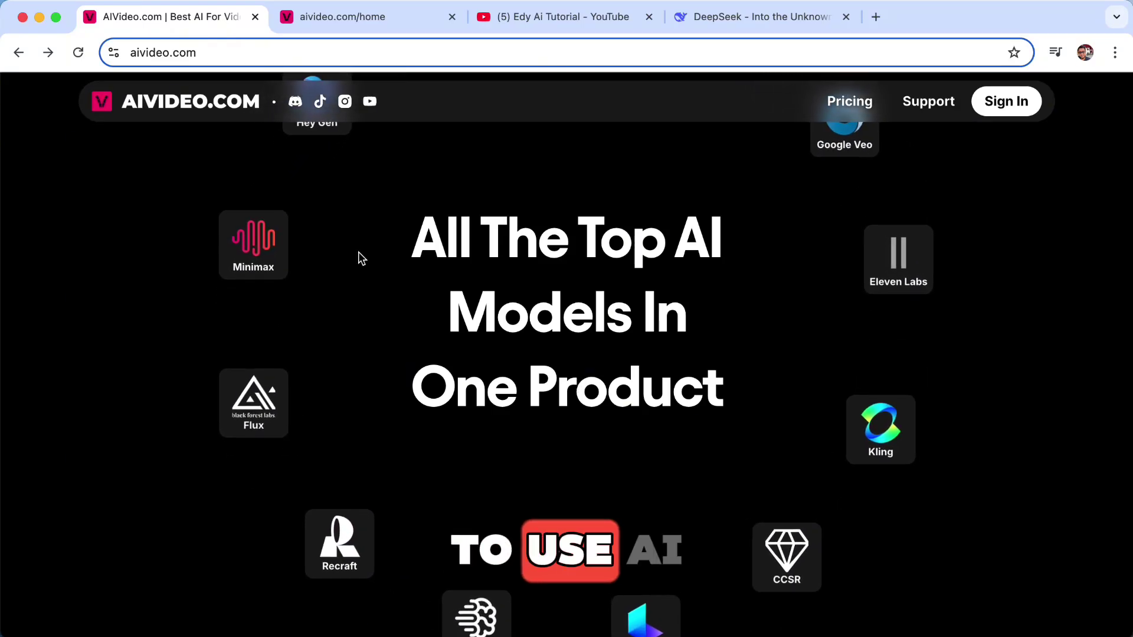
Browse the AIVideo.com landing page's AI model showcase, then view the Projects page.
{"action": "scroll", "coordinate": [348, 224], "scroll_direction": "up", "scroll_amount": 2}
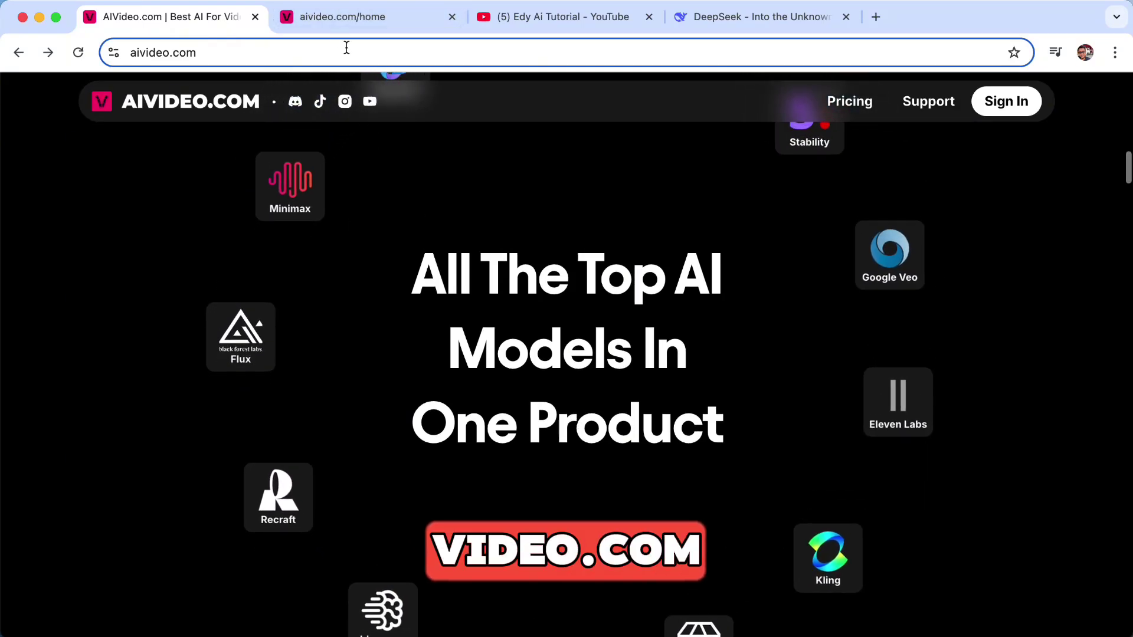
{"action": "scroll", "coordinate": [359, 250], "scroll_direction": "up", "scroll_amount": 5}
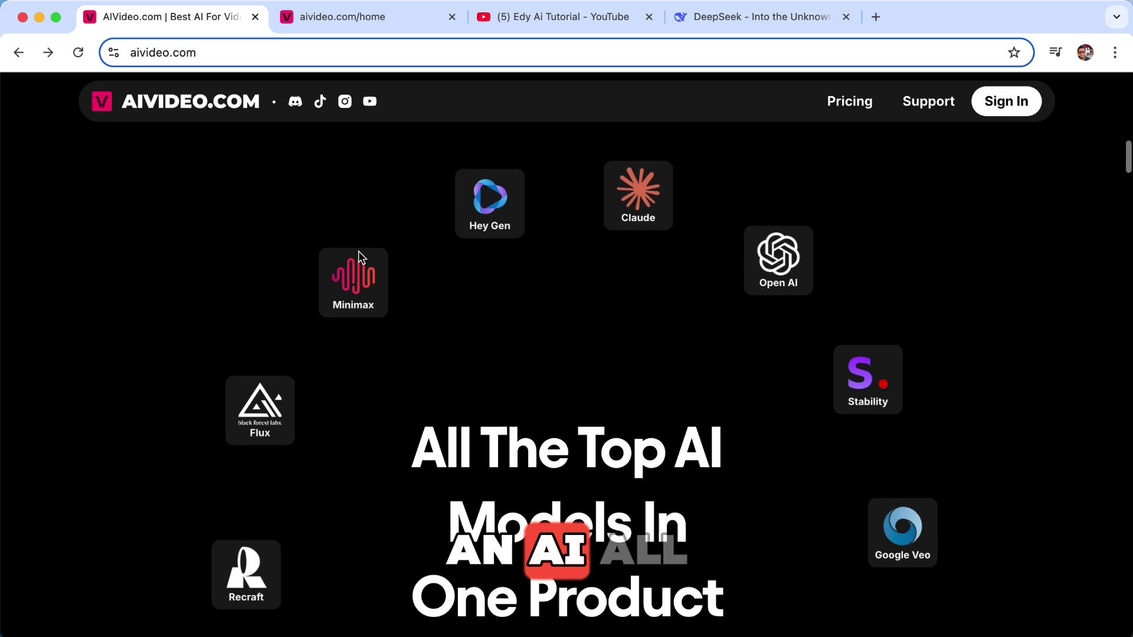
{"action": "scroll", "coordinate": [509, 371], "scroll_direction": "down", "scroll_amount": 3}
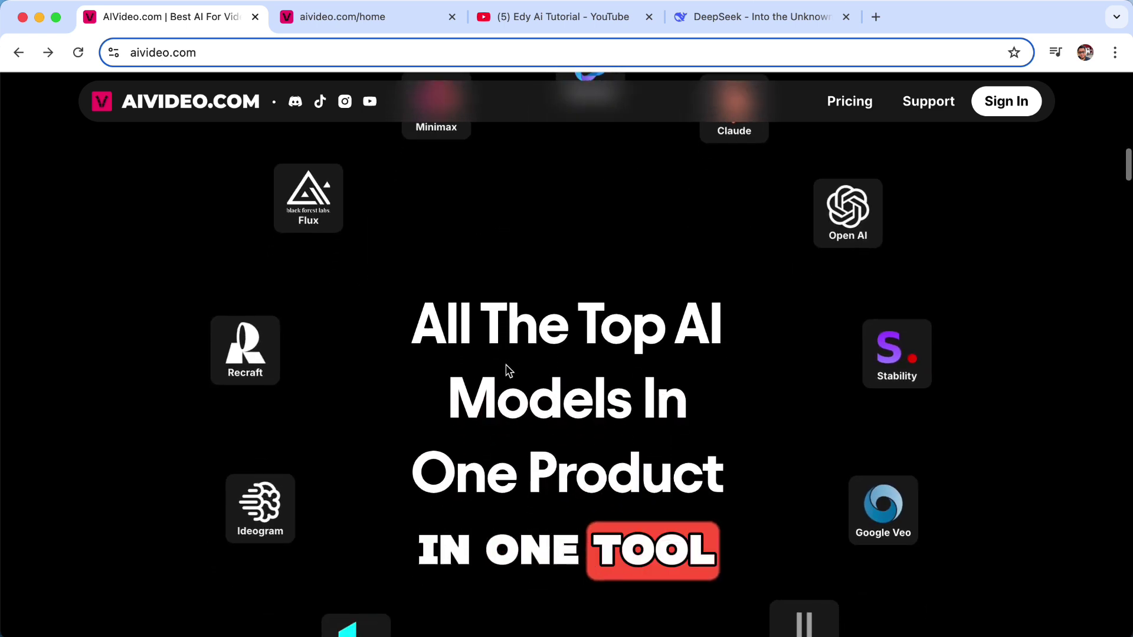
{"action": "scroll", "coordinate": [507, 371], "scroll_direction": "up", "scroll_amount": 3}
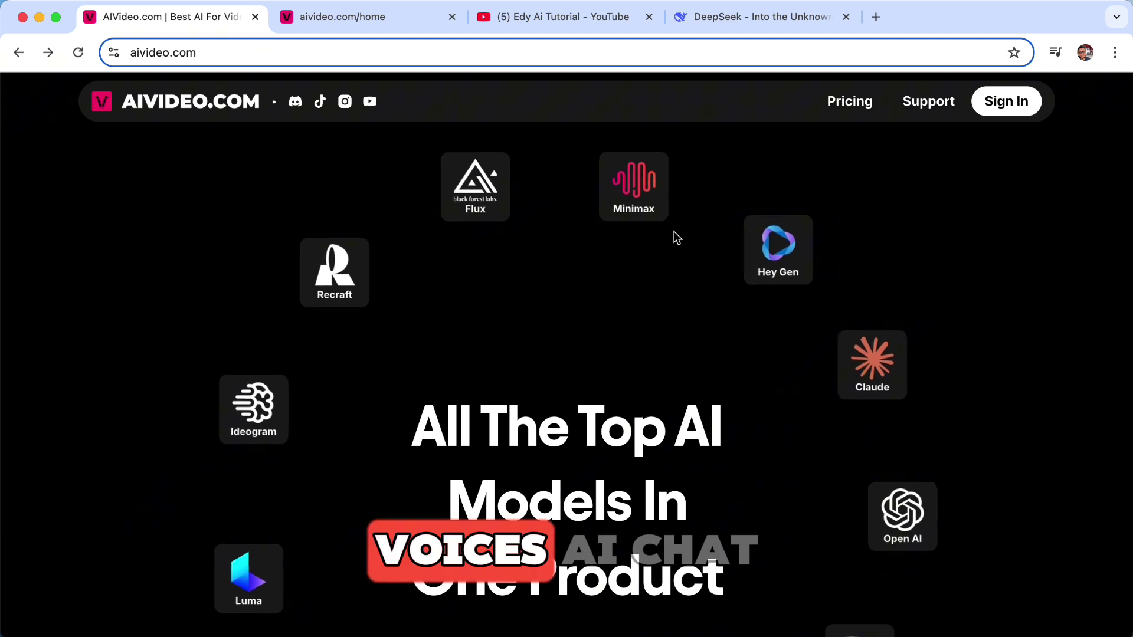
{"action": "scroll", "coordinate": [698, 372], "scroll_direction": "down", "scroll_amount": 1}
{"action": "scroll", "coordinate": [923, 457], "scroll_direction": "down", "scroll_amount": 2}
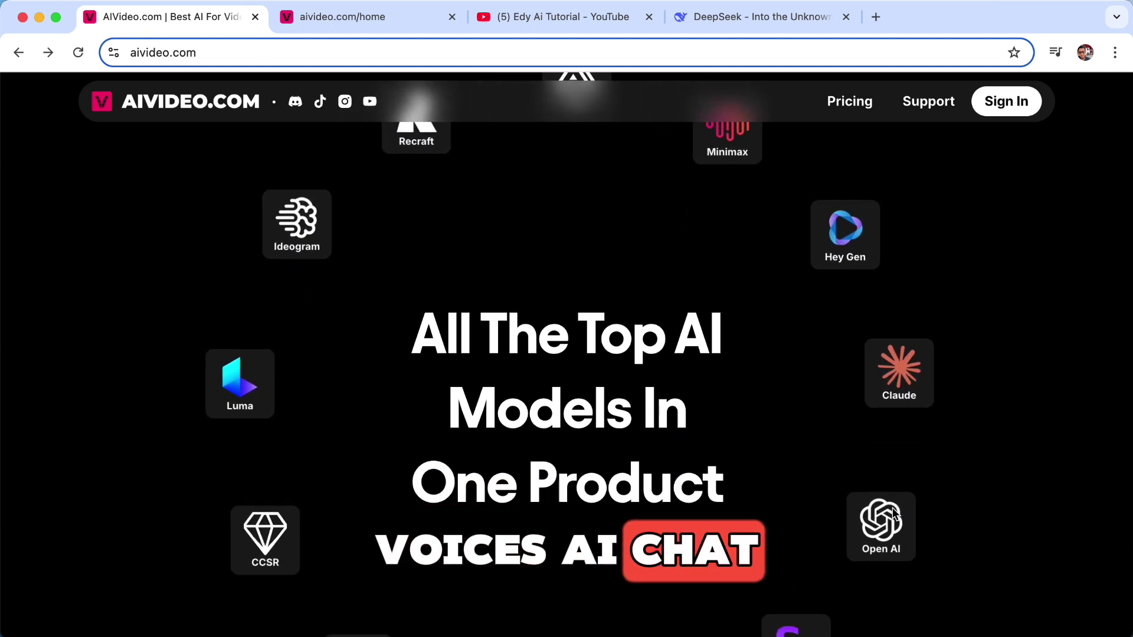
{"action": "scroll", "coordinate": [685, 458], "scroll_direction": "down", "scroll_amount": 5}
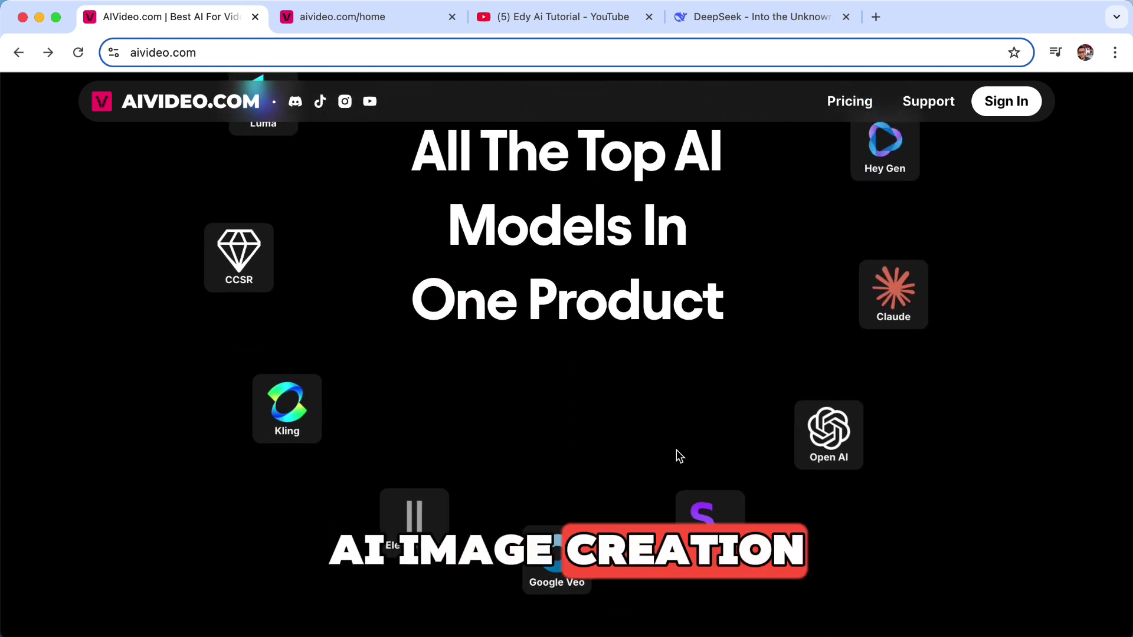
{"action": "scroll", "coordinate": [463, 425], "scroll_direction": "up", "scroll_amount": 3}
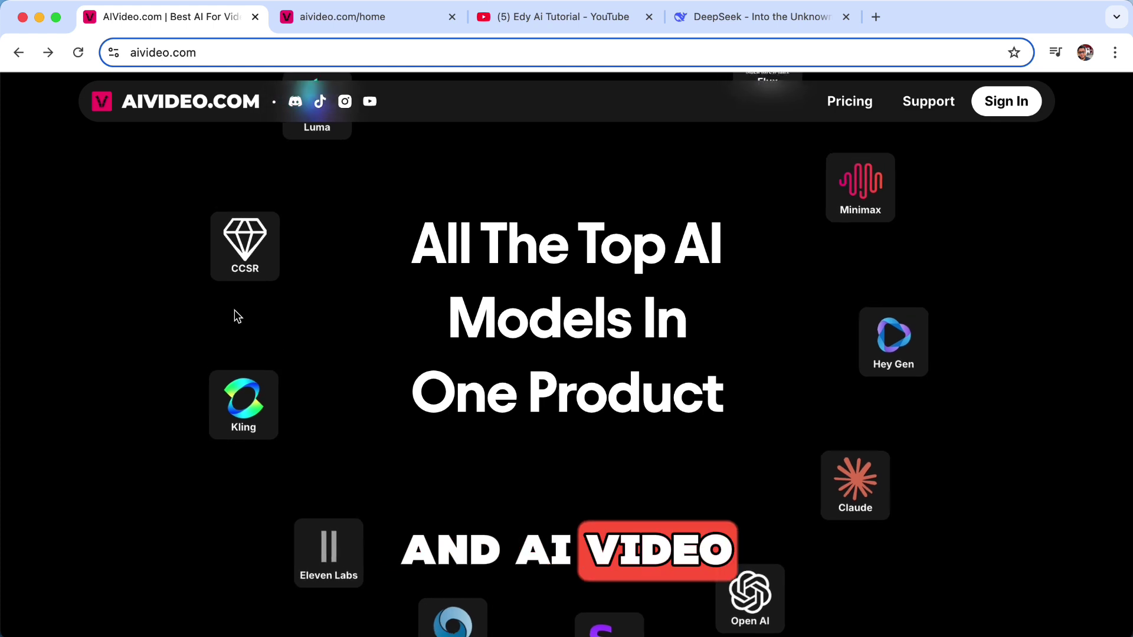
{"action": "scroll", "coordinate": [289, 301], "scroll_direction": "up", "scroll_amount": 3}
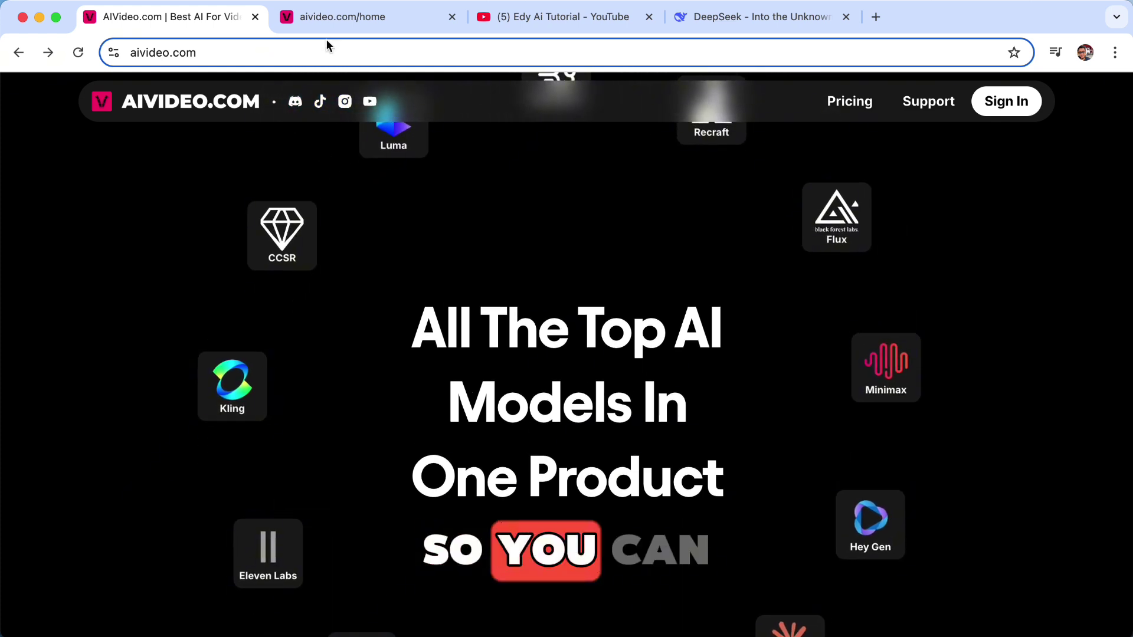
{"action": "left_click", "coordinate": [329, 16]}
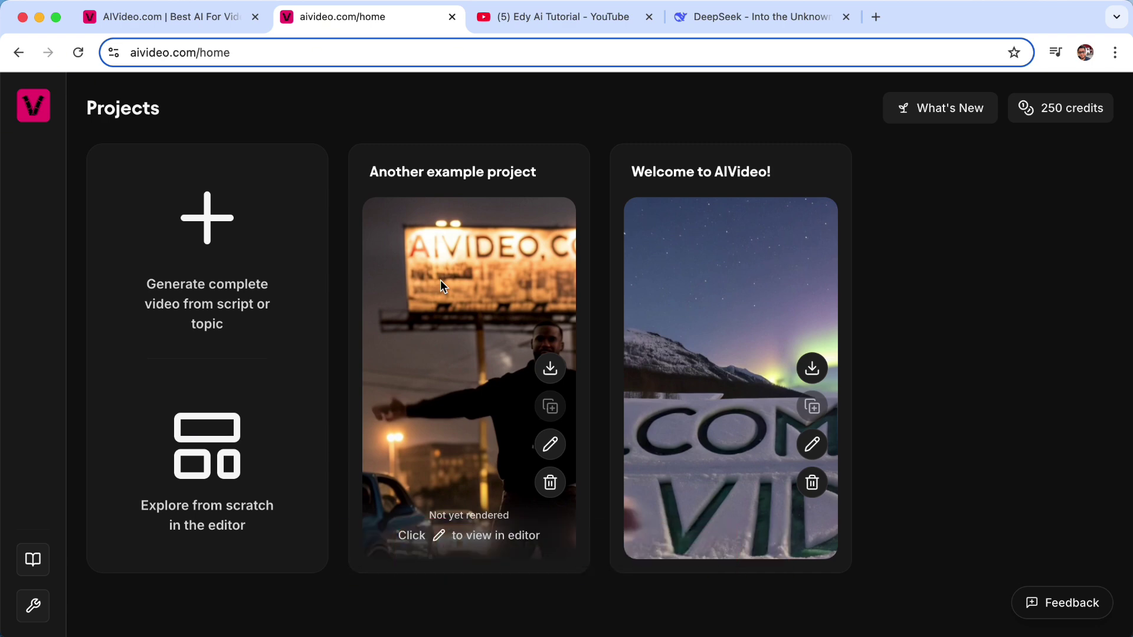
Go back to the landing page for another look, then return to Projects.
{"action": "left_click", "coordinate": [185, 17]}
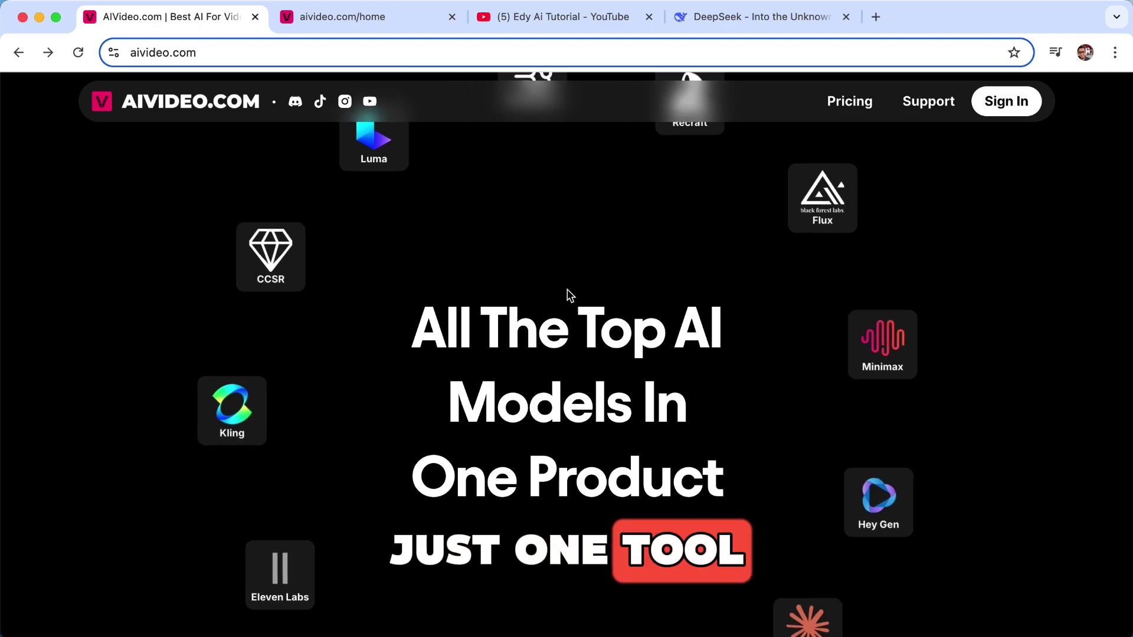
{"action": "scroll", "coordinate": [590, 331], "scroll_direction": "up", "scroll_amount": 10}
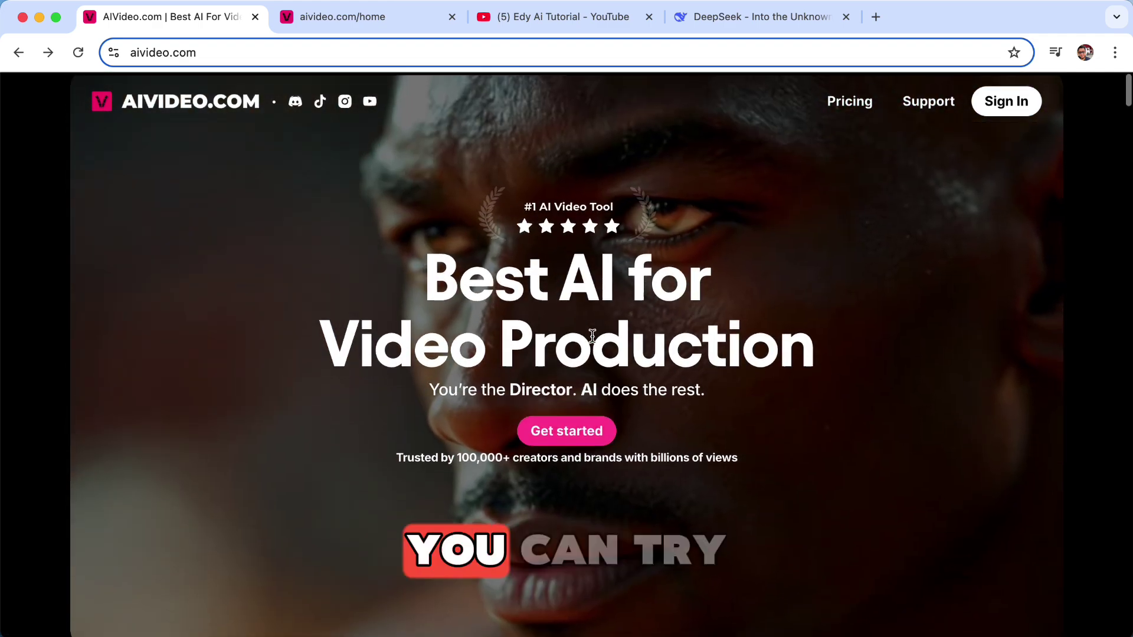
{"action": "scroll", "coordinate": [584, 420], "scroll_direction": "down", "scroll_amount": 10}
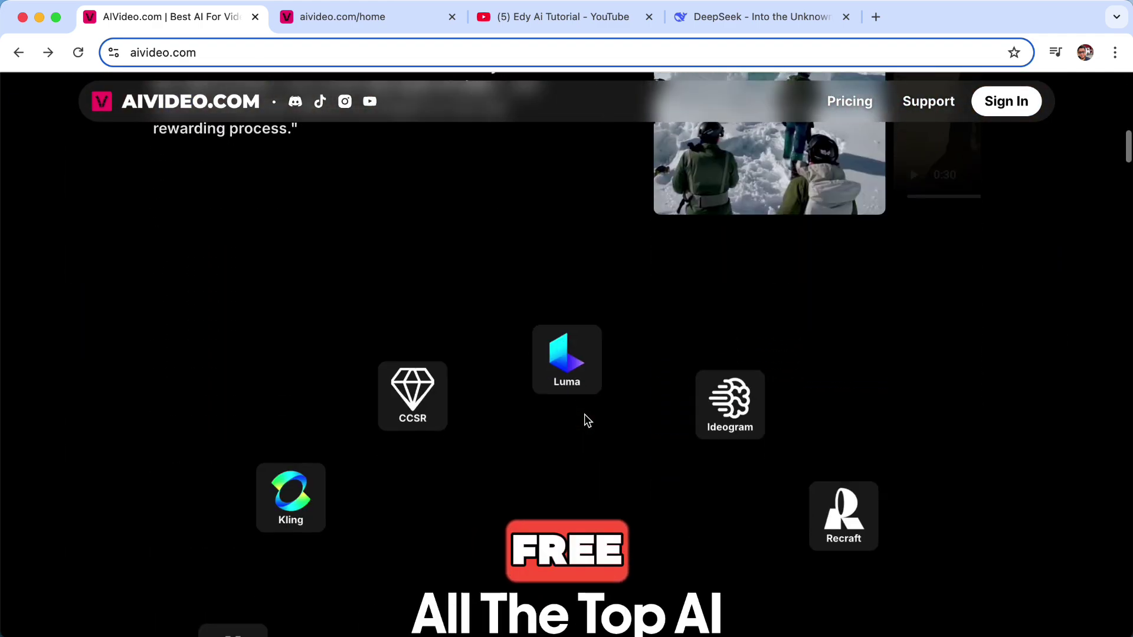
{"action": "scroll", "coordinate": [587, 420], "scroll_direction": "down", "scroll_amount": 2}
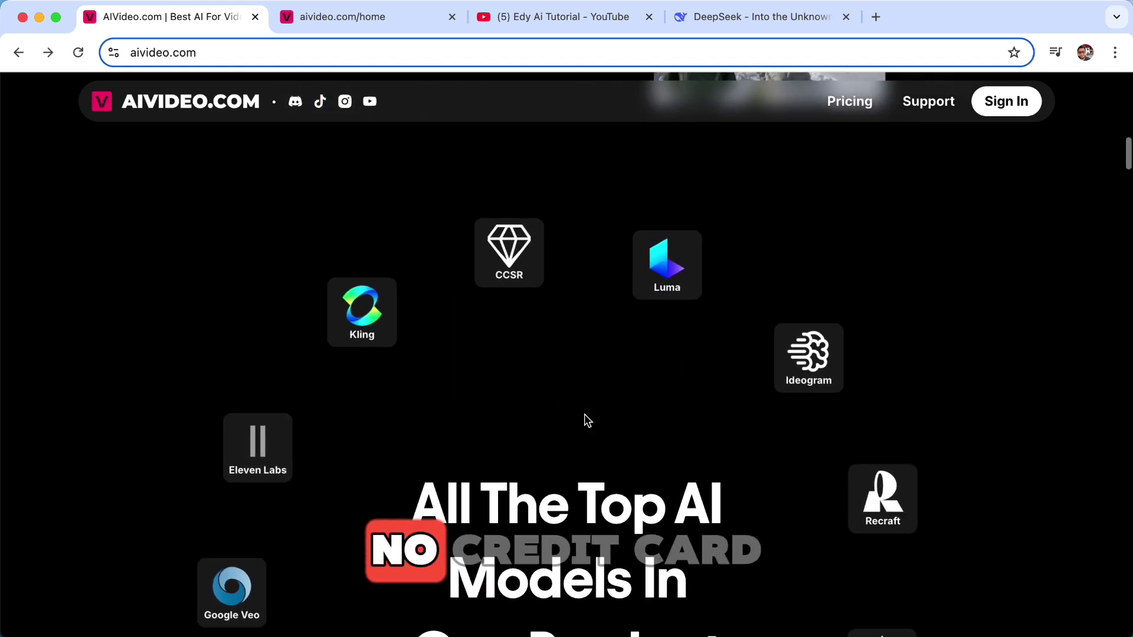
{"action": "scroll", "coordinate": [587, 420], "scroll_direction": "down", "scroll_amount": 3}
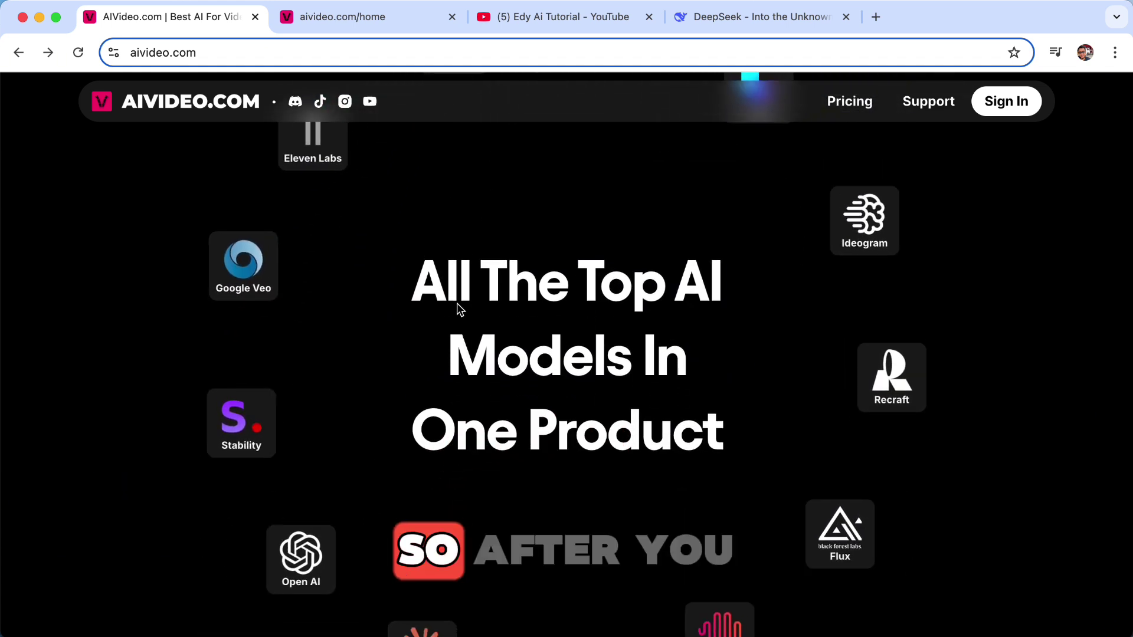
{"action": "left_click", "coordinate": [347, 21]}
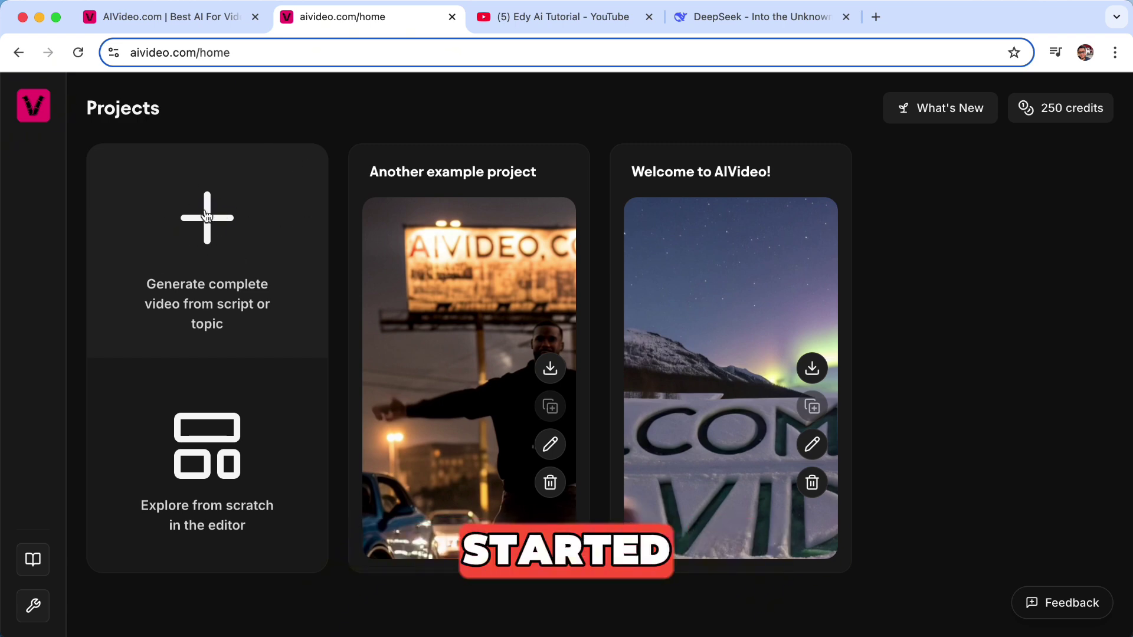
Start a complete video from a topic, browse the templates, and continue with Cinematic.
{"action": "left_click", "coordinate": [219, 233]}
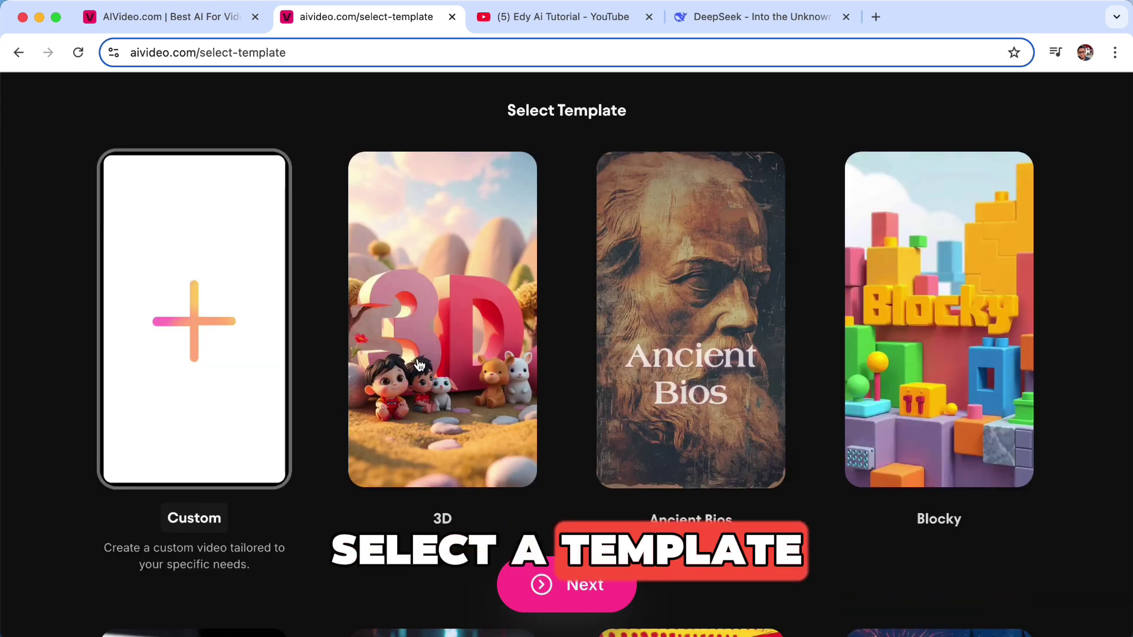
{"action": "scroll", "coordinate": [447, 404], "scroll_direction": "down", "scroll_amount": 2}
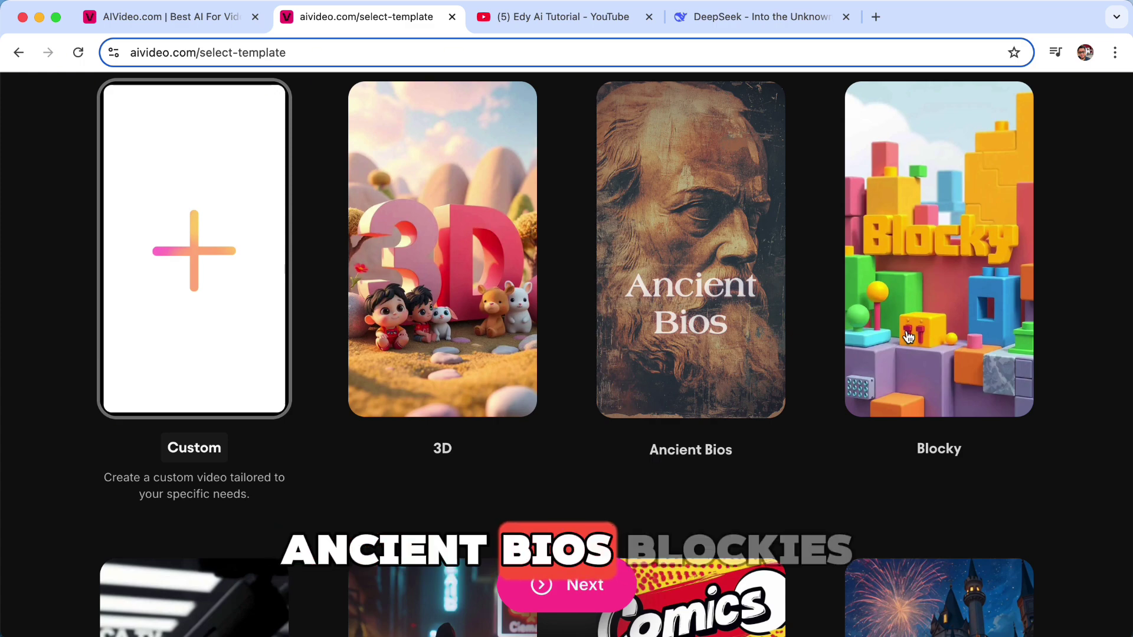
{"action": "scroll", "coordinate": [909, 337], "scroll_direction": "down", "scroll_amount": 6}
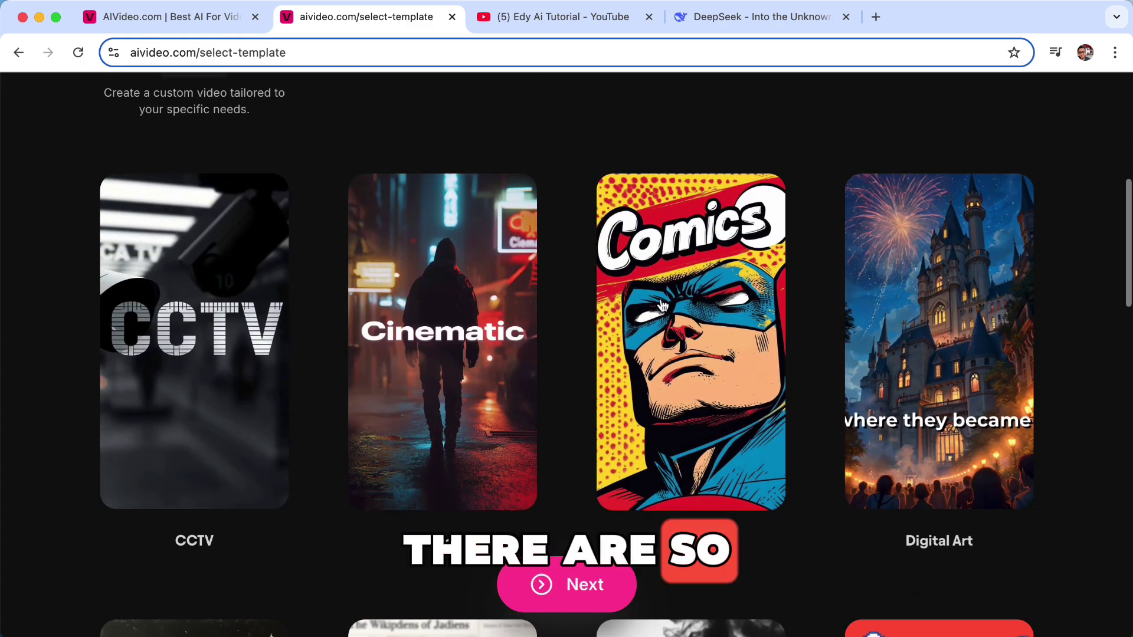
{"action": "scroll", "coordinate": [644, 319], "scroll_direction": "down", "scroll_amount": 15}
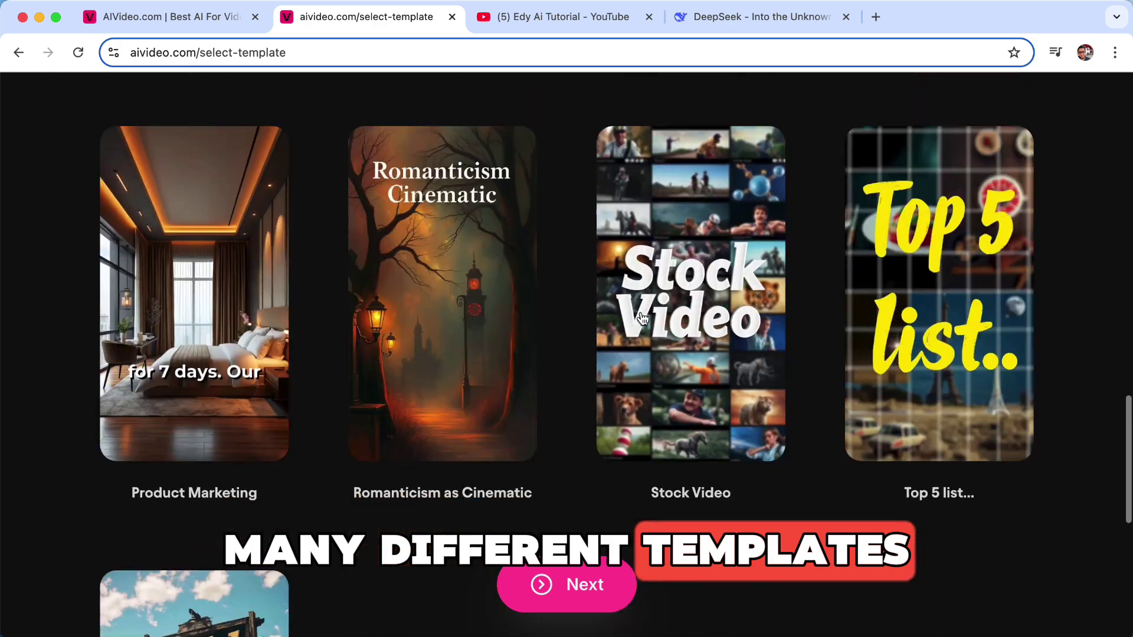
{"action": "scroll", "coordinate": [644, 319], "scroll_direction": "down", "scroll_amount": 5}
{"action": "scroll", "coordinate": [643, 319], "scroll_direction": "up", "scroll_amount": 5}
{"action": "scroll", "coordinate": [643, 319], "scroll_direction": "up", "scroll_amount": 11}
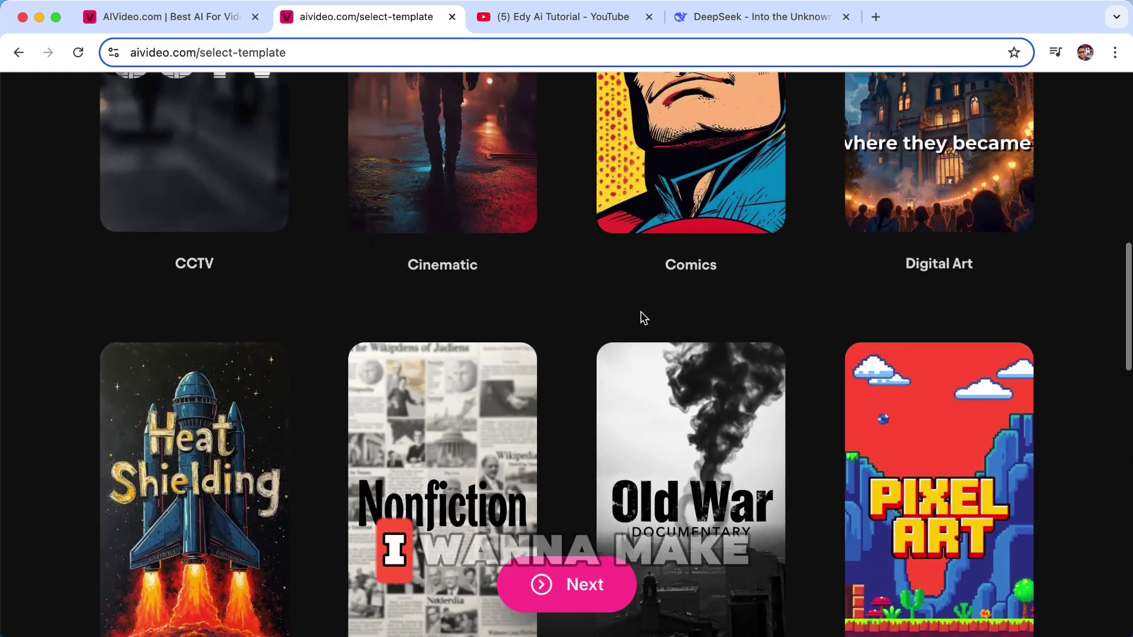
{"action": "scroll", "coordinate": [643, 318], "scroll_direction": "up", "scroll_amount": 4}
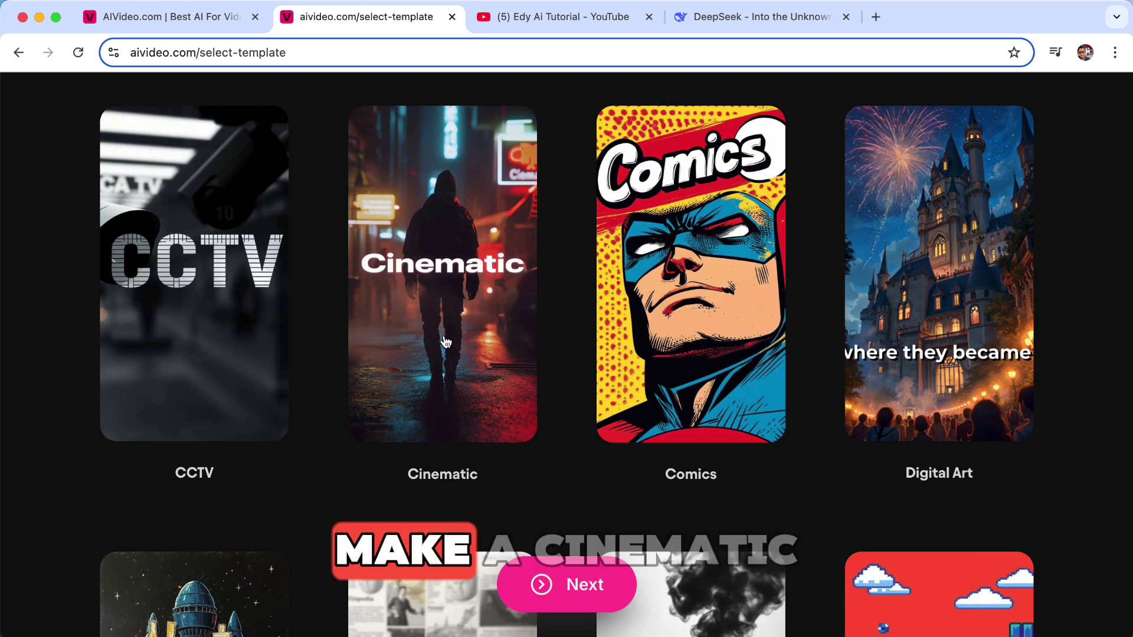
{"action": "left_click", "coordinate": [448, 322]}
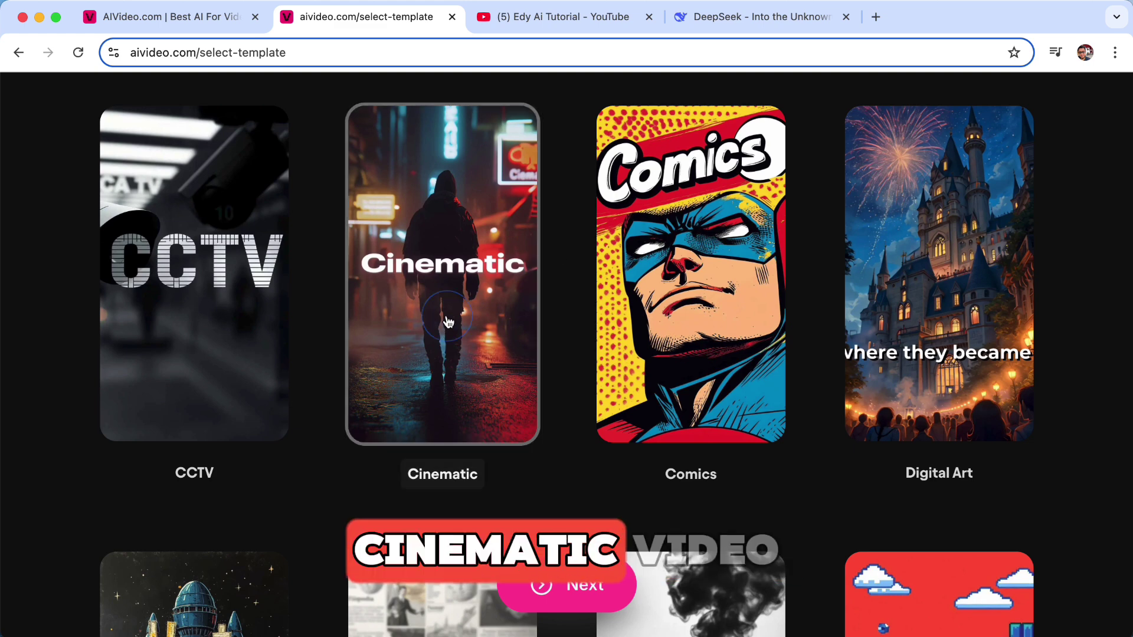
{"action": "left_click", "coordinate": [564, 583]}
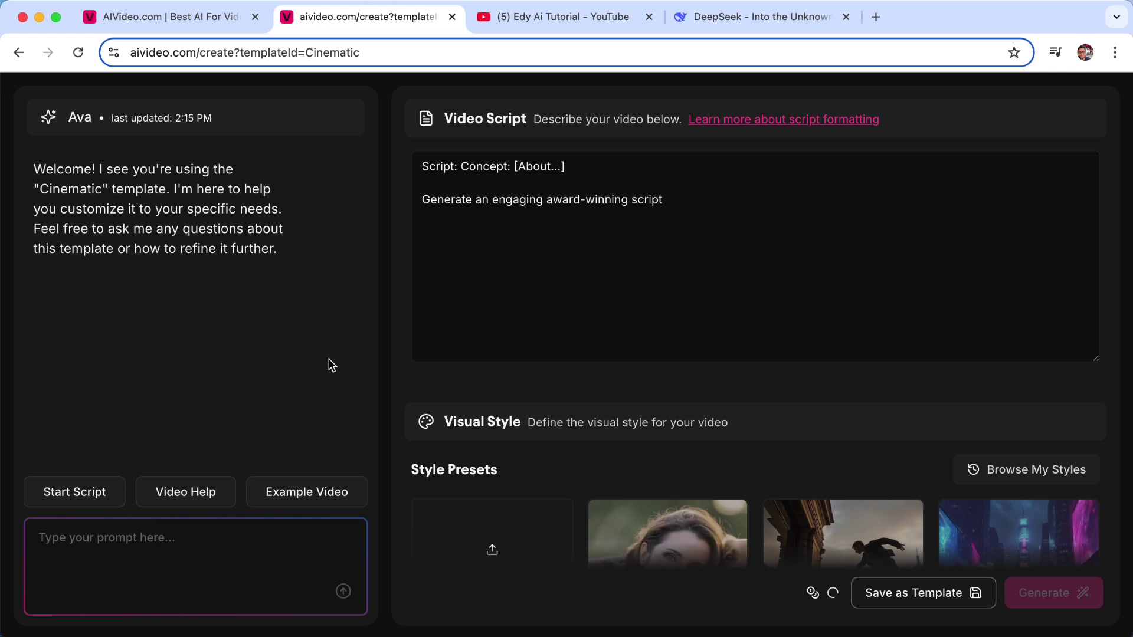
Send Ava the video idea 'elon musk selling apple pie'.
{"action": "left_click", "coordinate": [161, 536]}
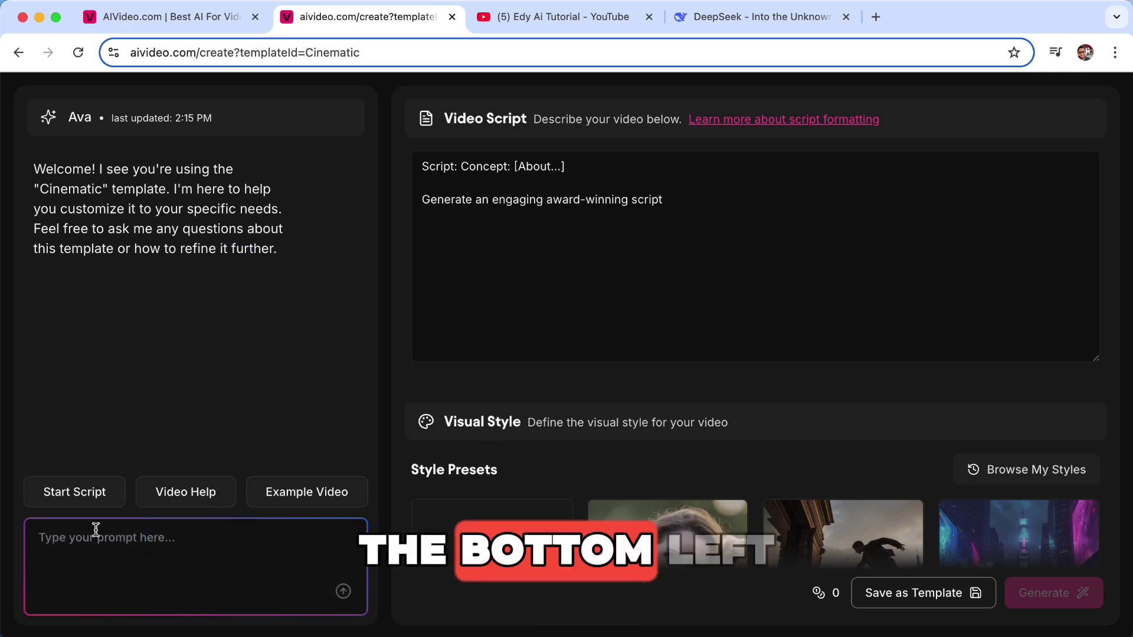
{"action": "left_click", "coordinate": [176, 549]}
{"action": "type", "text": "el"}
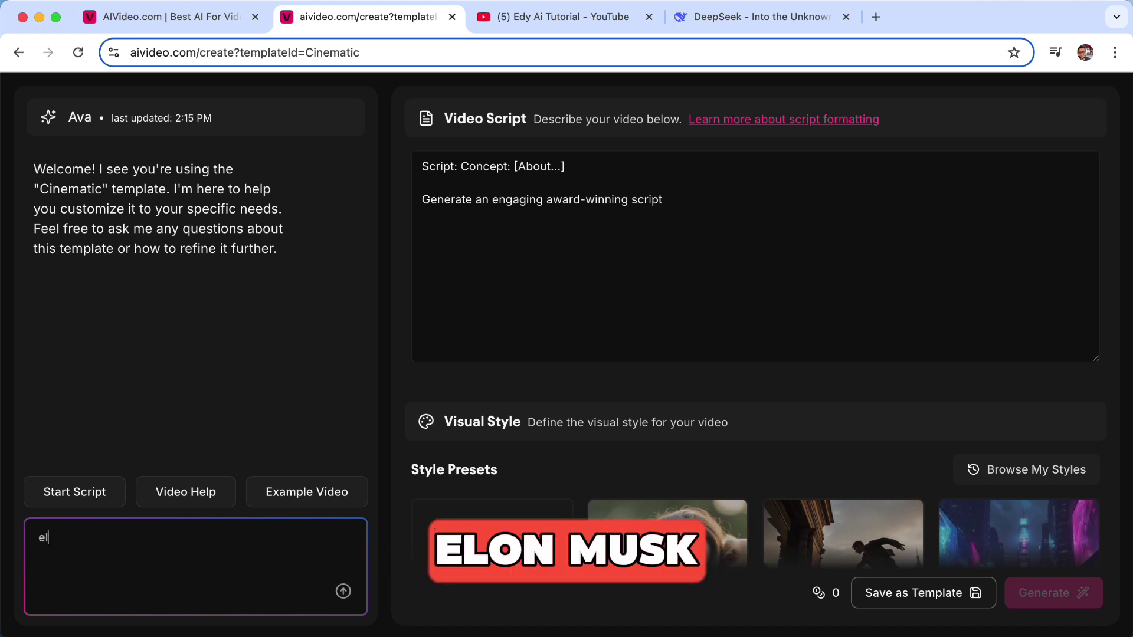
{"action": "type", "text": "on musk selling"}
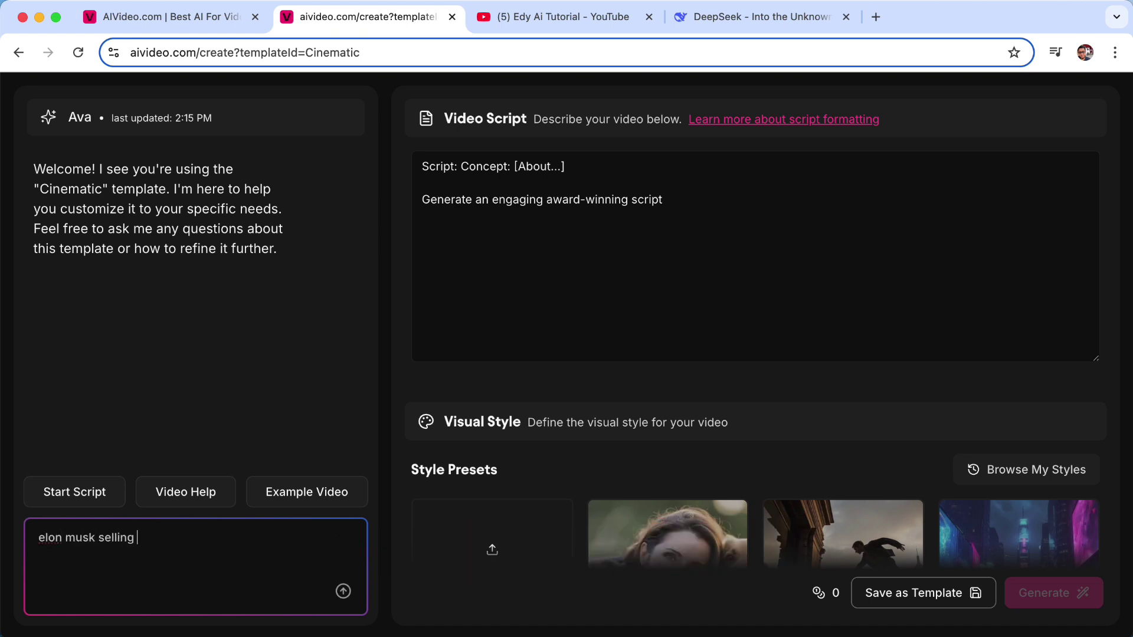
{"action": "type", "text": " appl"}
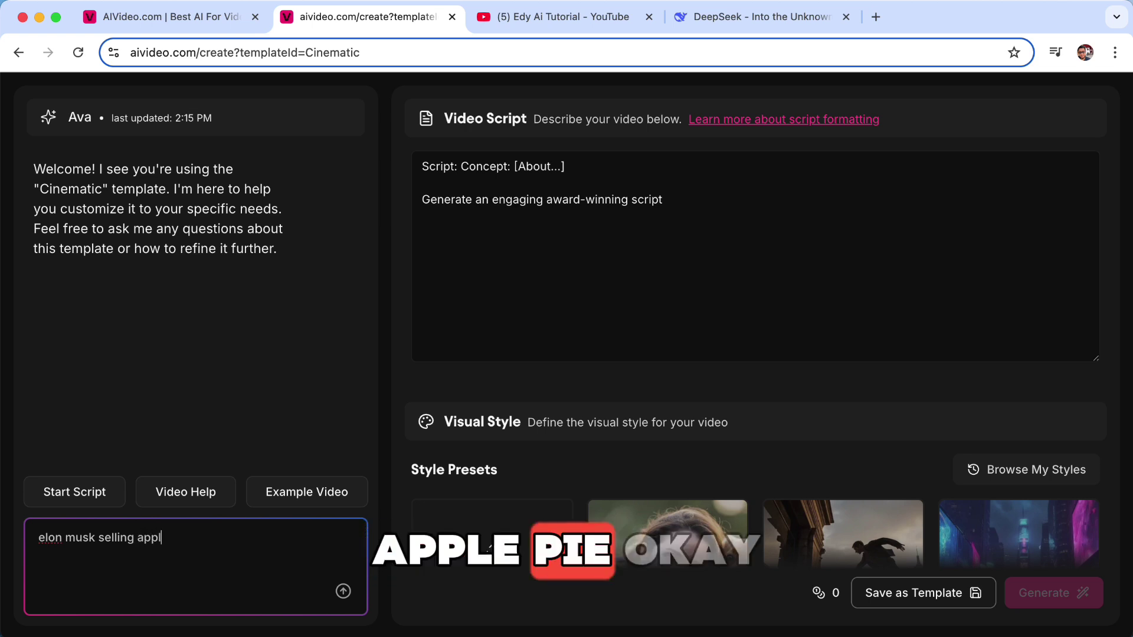
{"action": "type", "text": "e pie"}
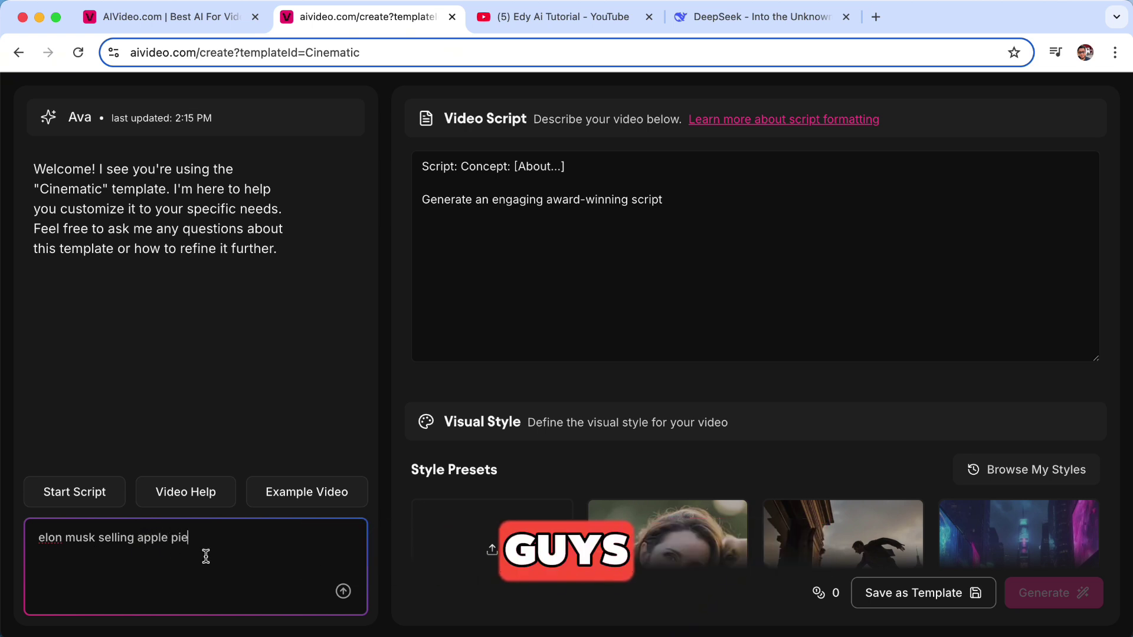
{"action": "key", "text": "Return"}
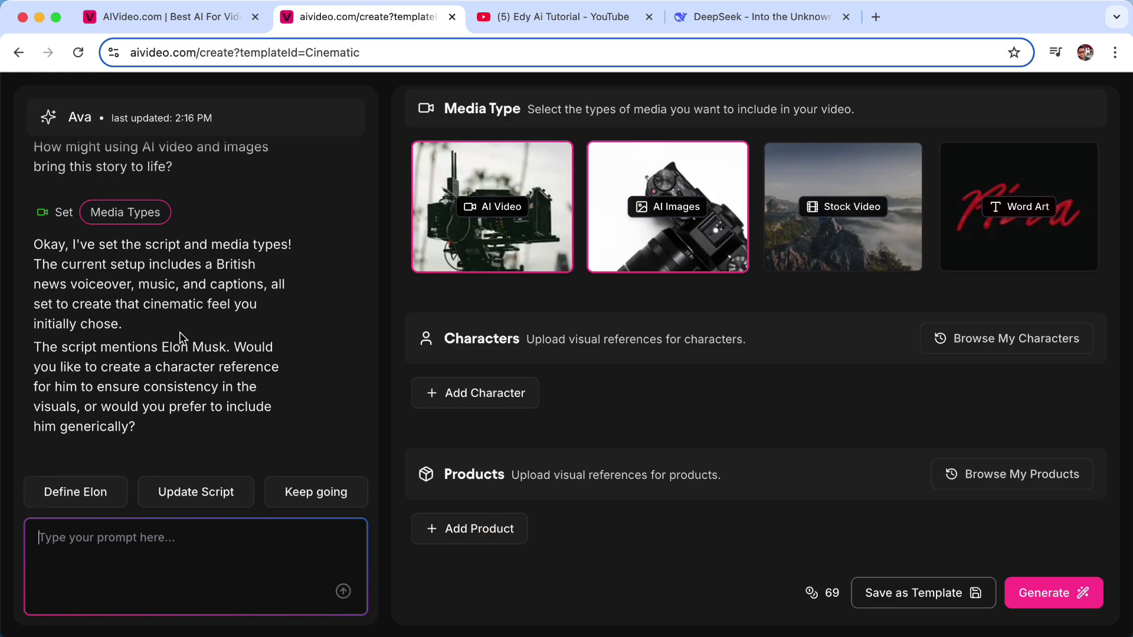
{"action": "scroll", "coordinate": [562, 360], "scroll_direction": "up", "scroll_amount": 15}
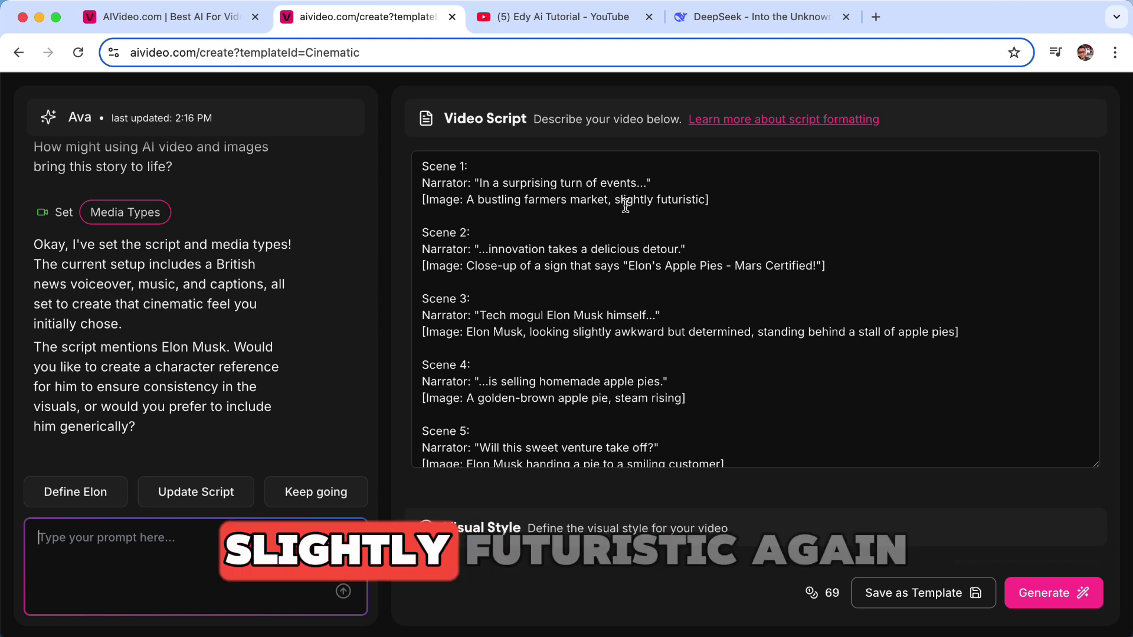
{"action": "scroll", "coordinate": [620, 255], "scroll_direction": "down", "scroll_amount": 2}
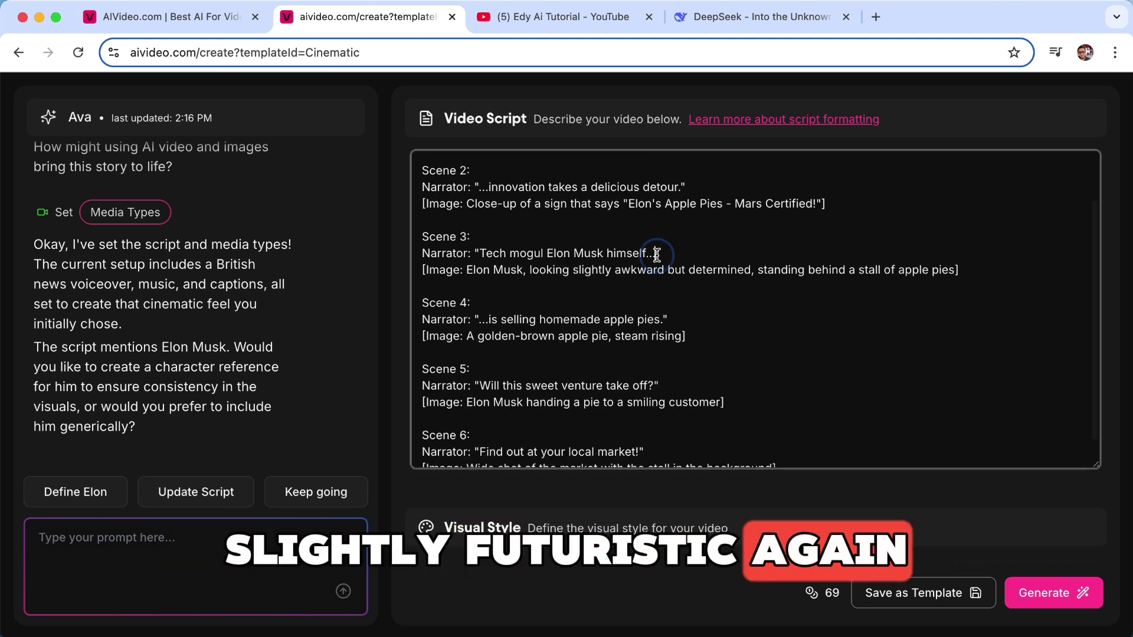
{"action": "left_click", "coordinate": [608, 254]}
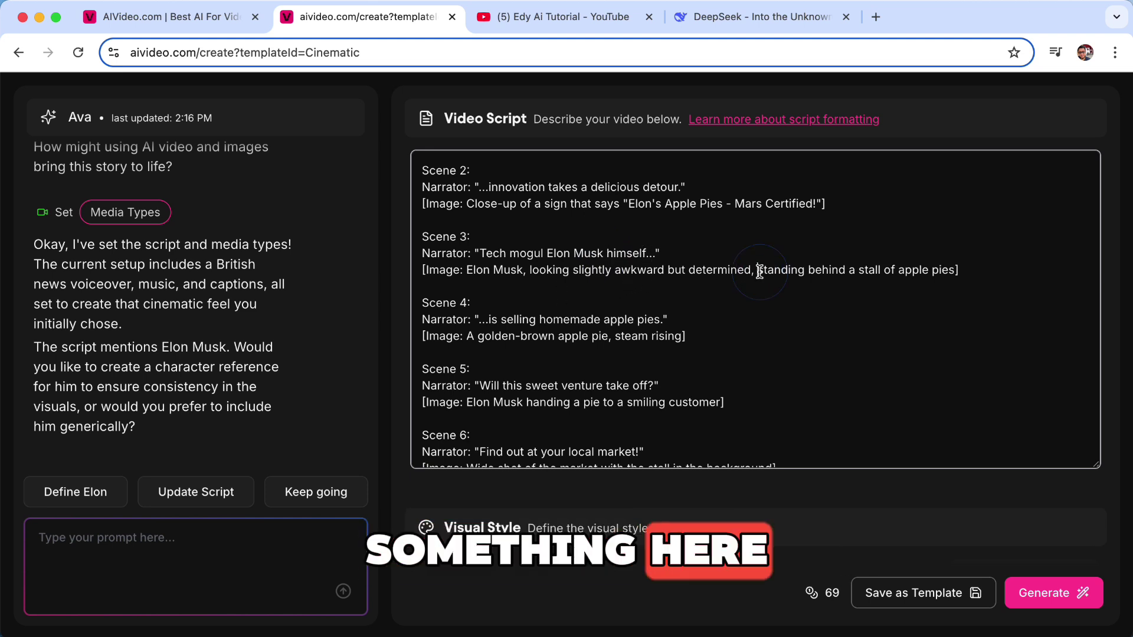
{"action": "scroll", "coordinate": [612, 331], "scroll_direction": "down", "scroll_amount": 1}
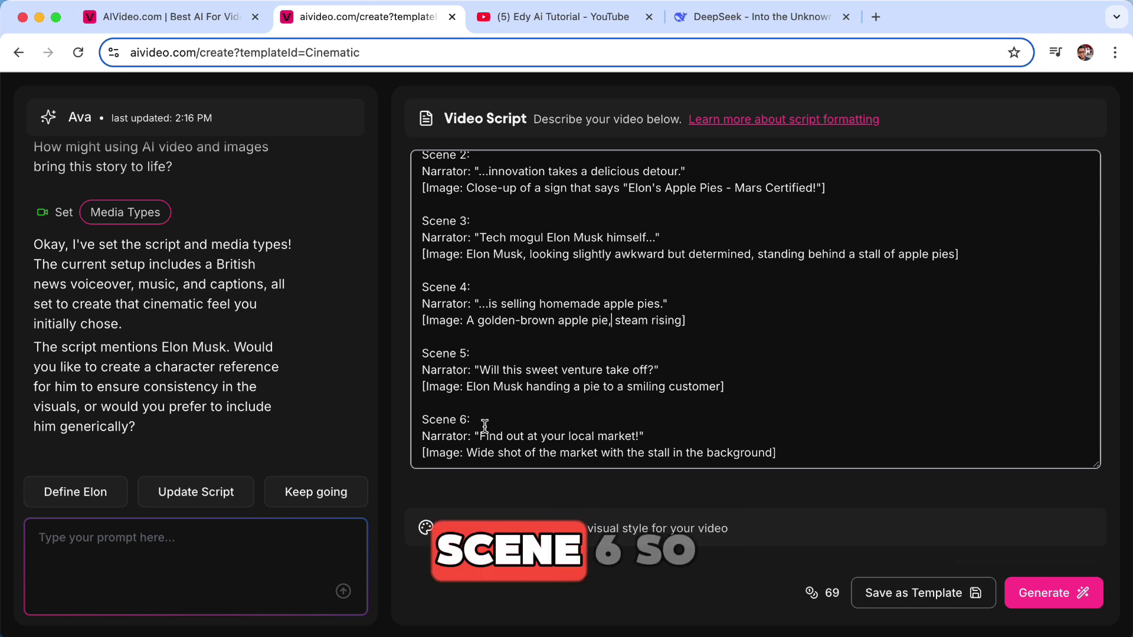
{"action": "scroll", "coordinate": [575, 311], "scroll_direction": "up", "scroll_amount": 5}
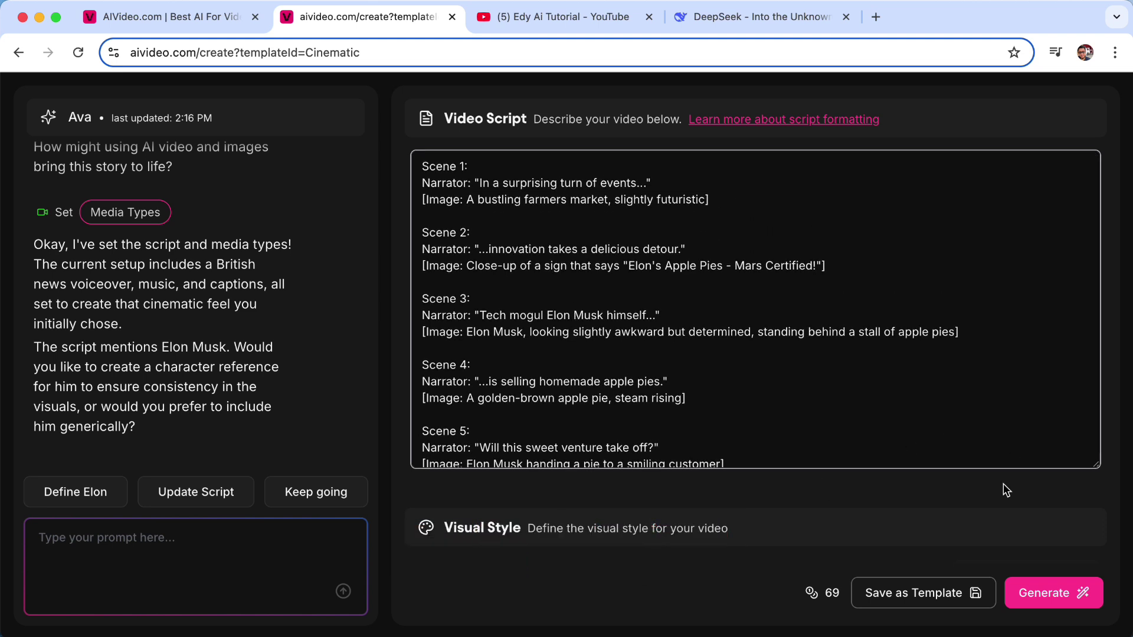
Pick the Realistic style preset and review its photorealistic, highly detailed description.
{"action": "scroll", "coordinate": [1007, 491], "scroll_direction": "down", "scroll_amount": 5}
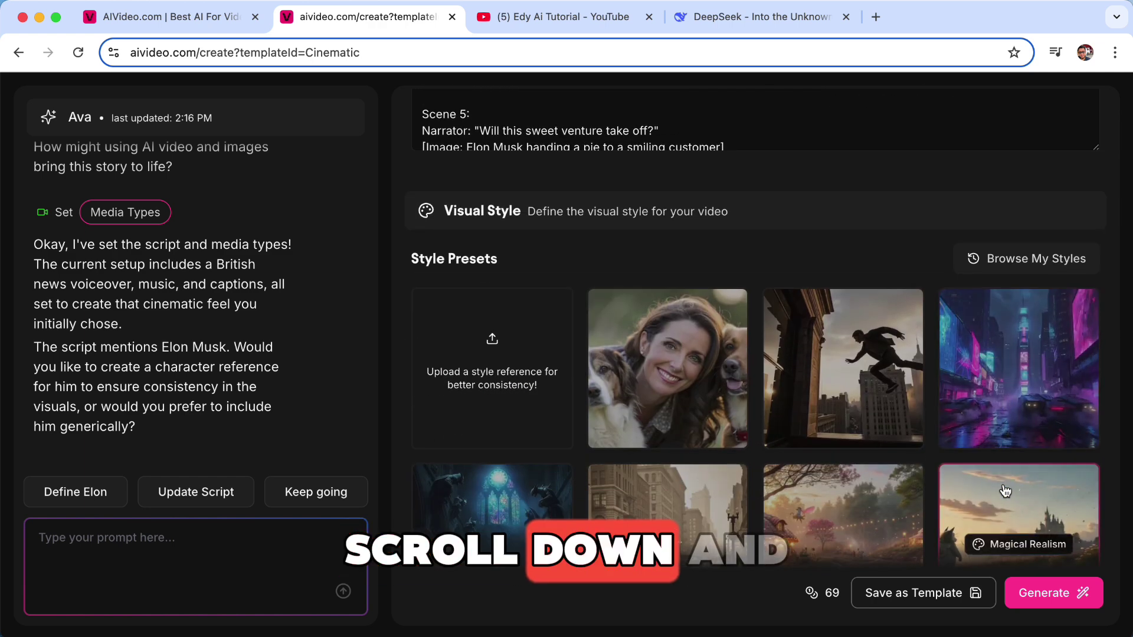
{"action": "scroll", "coordinate": [1006, 491], "scroll_direction": "down", "scroll_amount": 1}
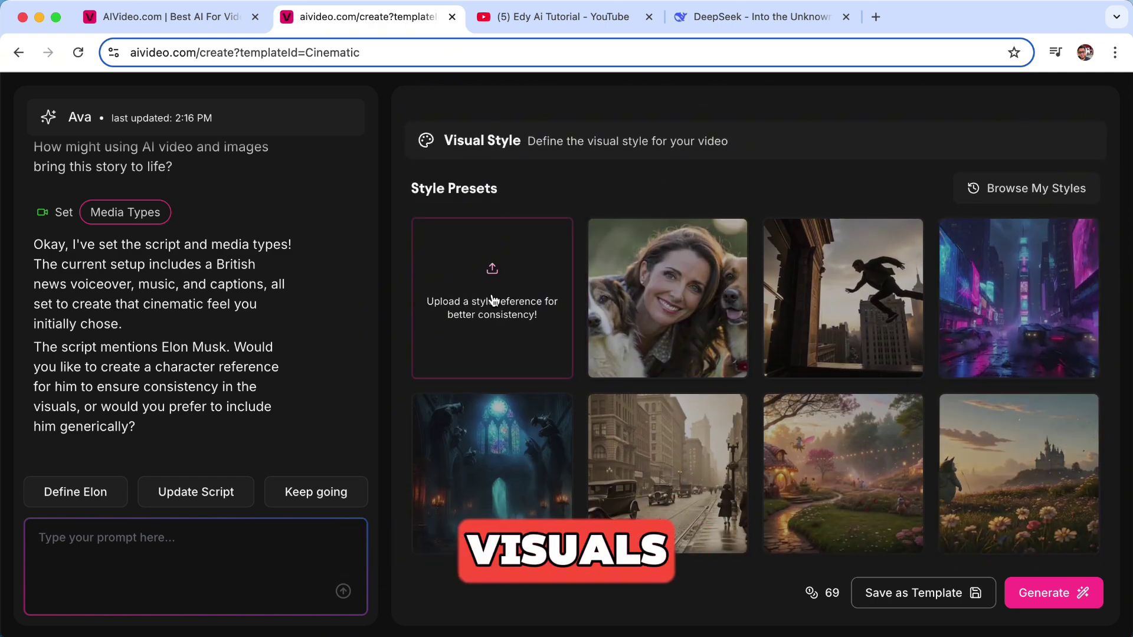
{"action": "scroll", "coordinate": [582, 177], "scroll_direction": "down", "scroll_amount": 1}
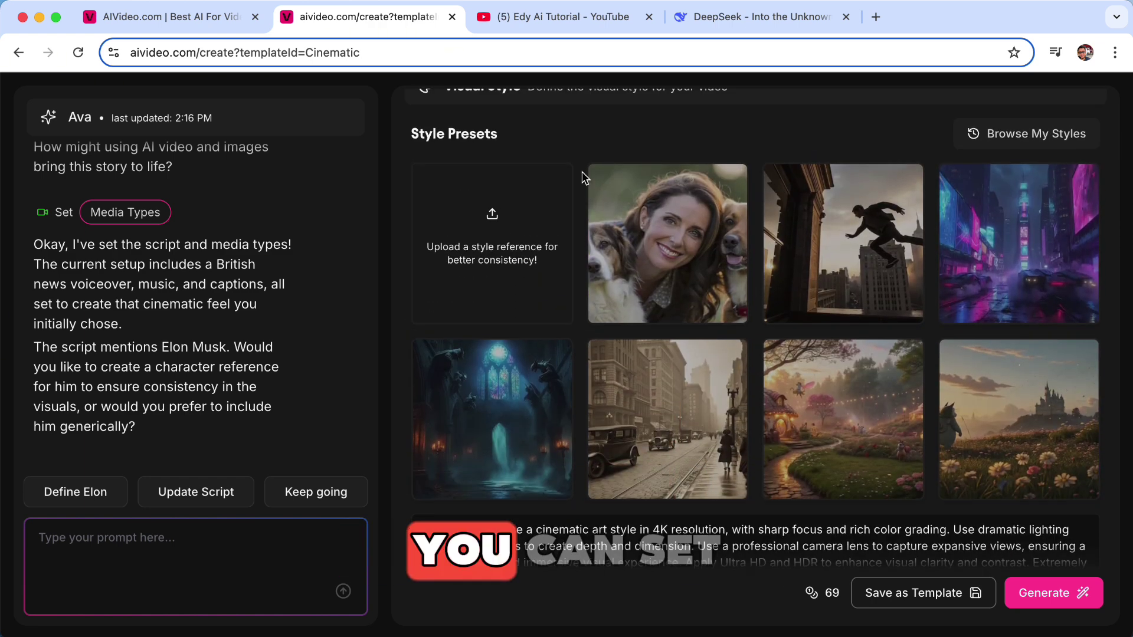
{"action": "scroll", "coordinate": [582, 175], "scroll_direction": "up", "scroll_amount": 1}
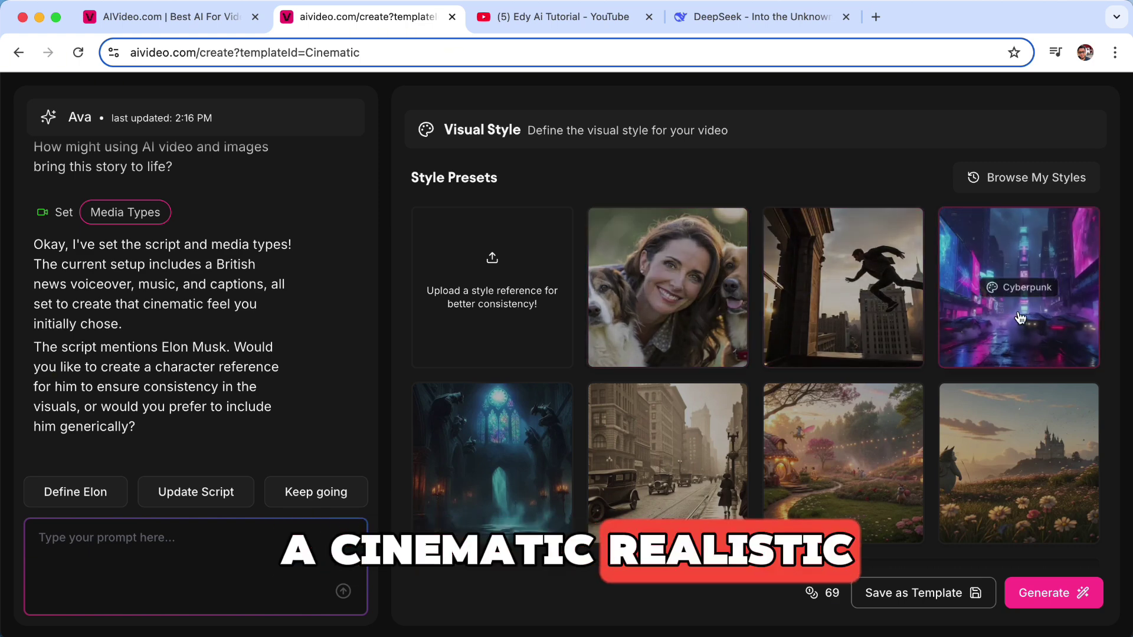
{"action": "left_click", "coordinate": [679, 349]}
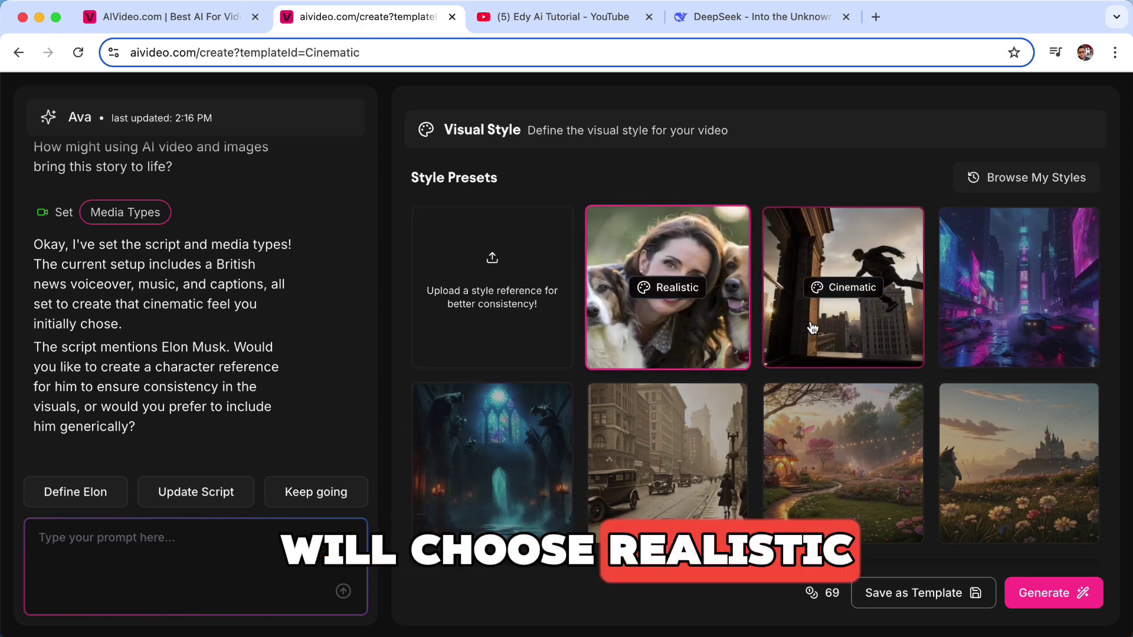
{"action": "left_click", "coordinate": [698, 332]}
{"action": "scroll", "coordinate": [698, 334], "scroll_direction": "down", "scroll_amount": 5}
{"action": "scroll", "coordinate": [697, 336], "scroll_direction": "down", "scroll_amount": 2}
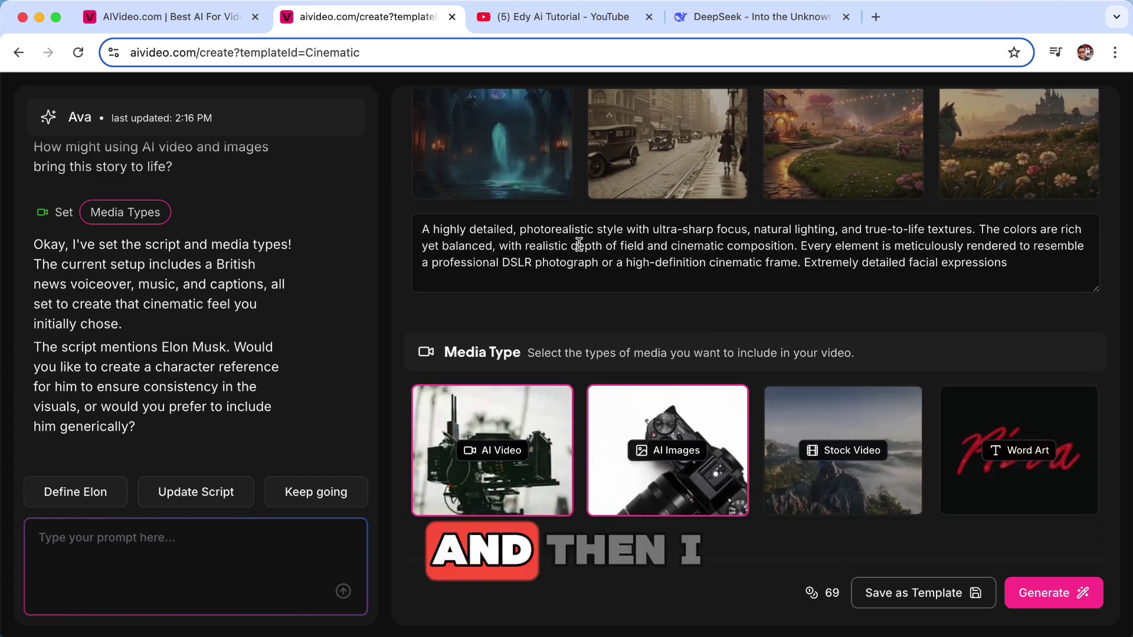
{"action": "scroll", "coordinate": [579, 244], "scroll_direction": "up", "scroll_amount": 2}
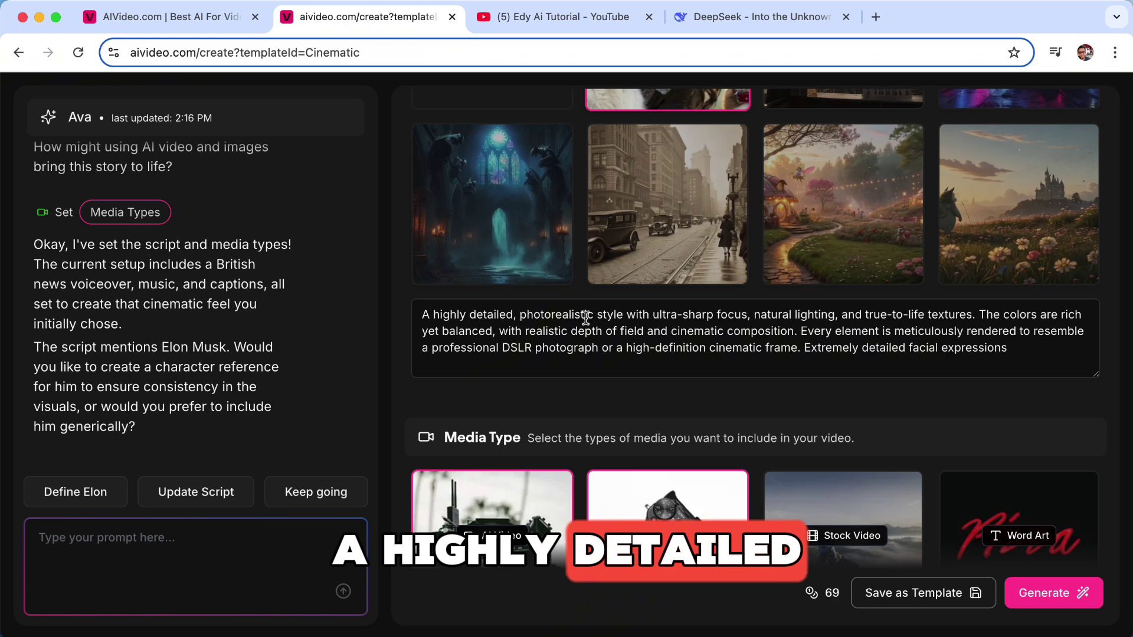
{"action": "scroll", "coordinate": [744, 324], "scroll_direction": "down", "scroll_amount": 2}
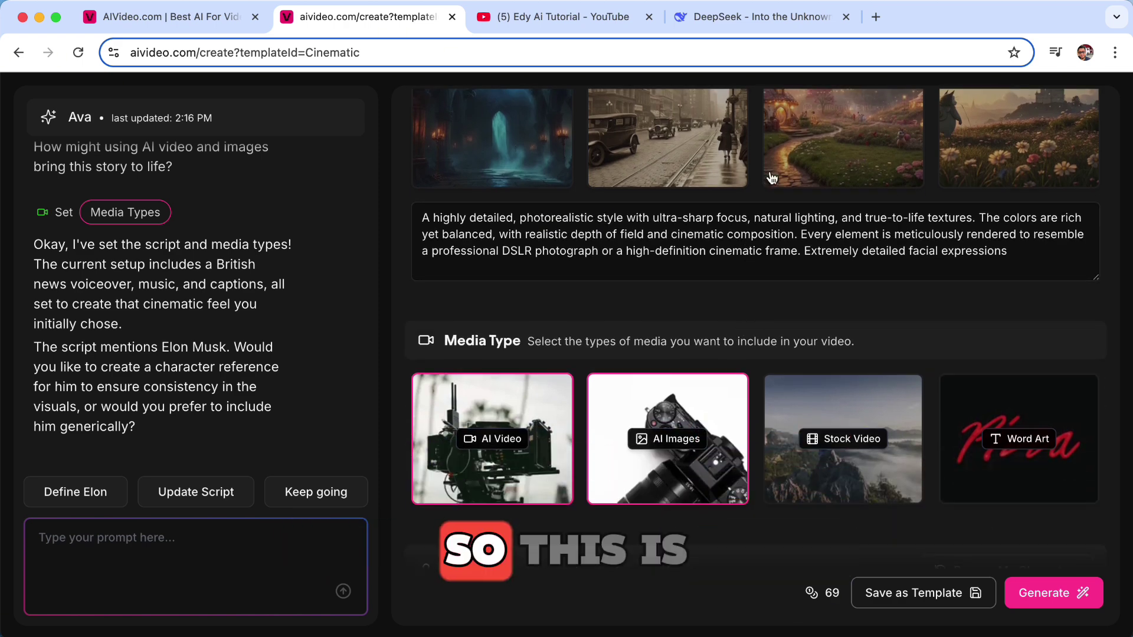
{"action": "scroll", "coordinate": [704, 297], "scroll_direction": "up", "scroll_amount": 2}
{"action": "scroll", "coordinate": [702, 295], "scroll_direction": "down", "scroll_amount": 5}
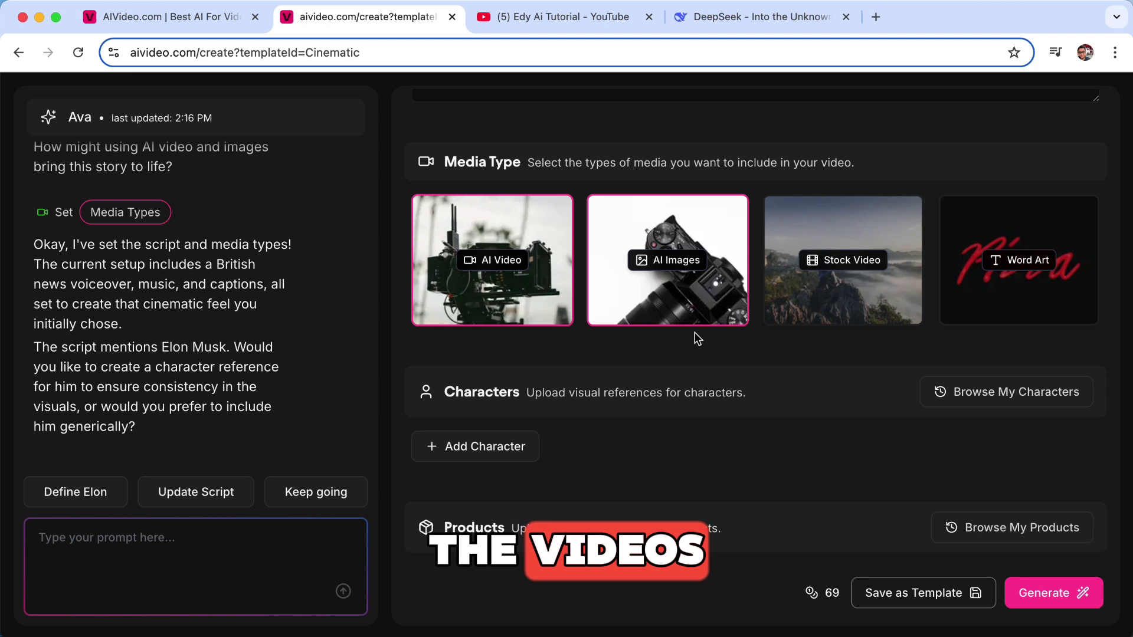
Add Stock Video and remove AI Images from the media types, making the cost 60 credits.
{"action": "left_click", "coordinate": [810, 316]}
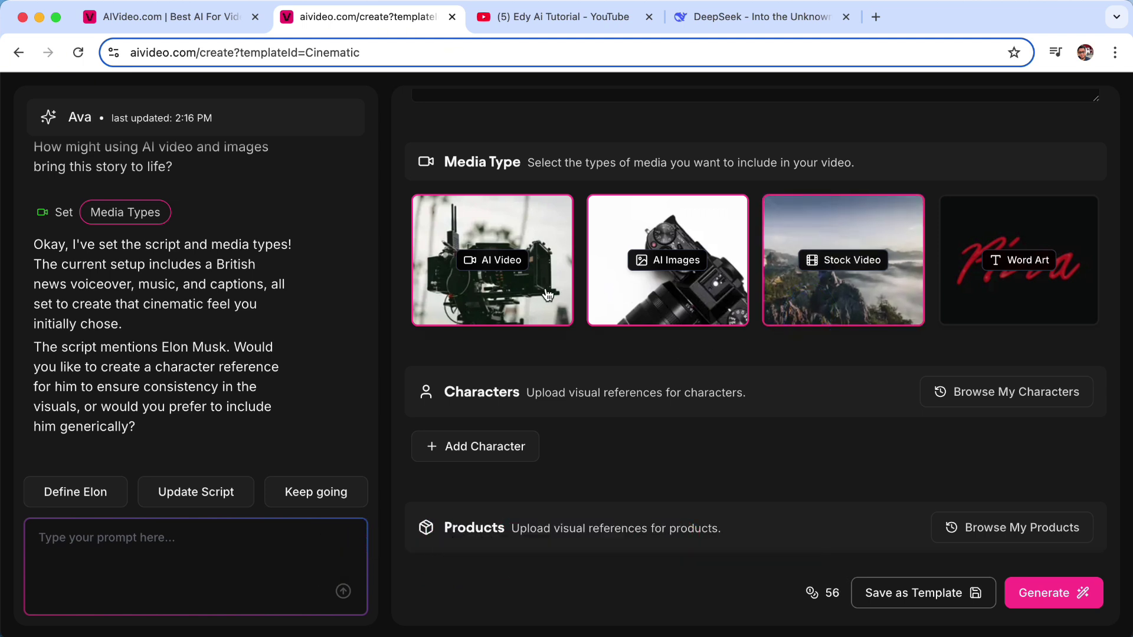
{"action": "left_click", "coordinate": [730, 296]}
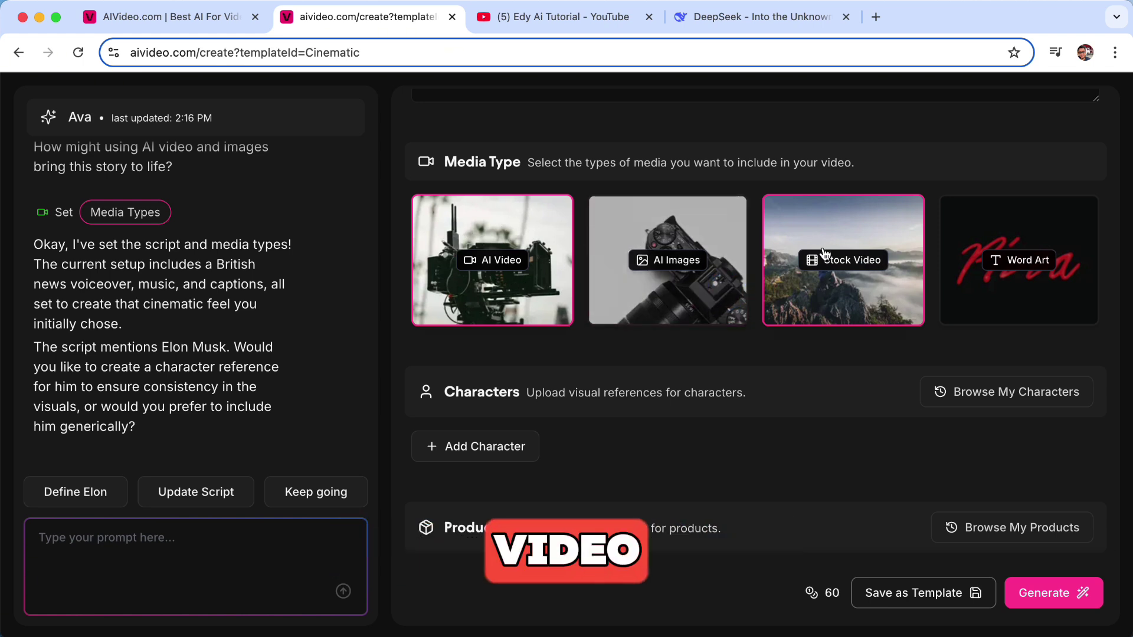
Add a new Human character and name it Elon Musk.
{"action": "scroll", "coordinate": [740, 407], "scroll_direction": "down", "scroll_amount": 3}
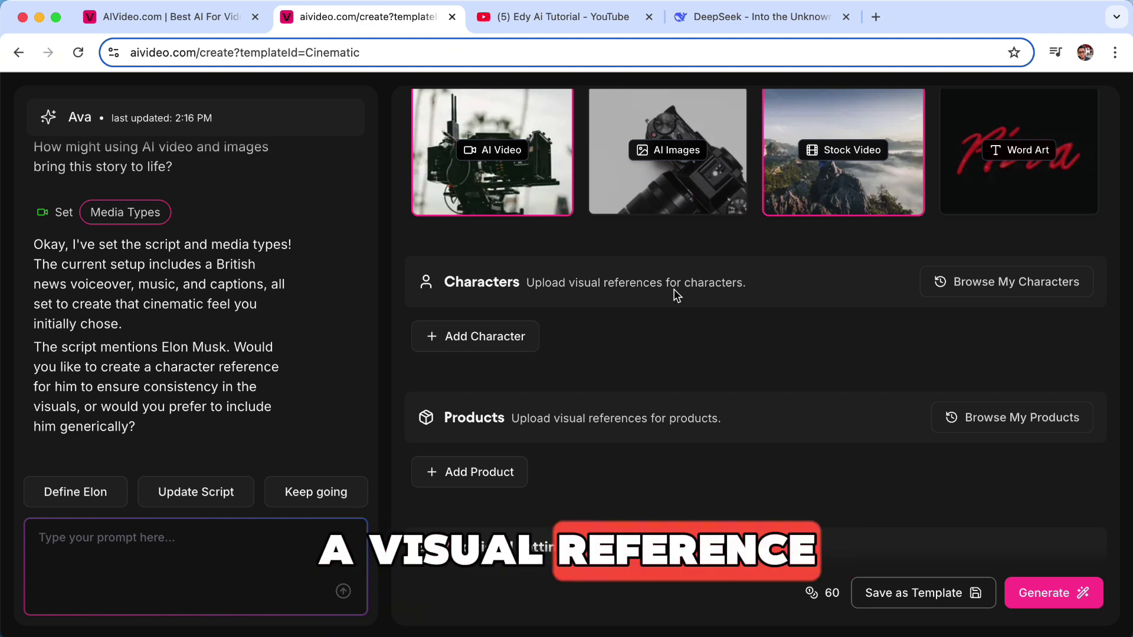
{"action": "left_click", "coordinate": [489, 334]}
{"action": "left_click", "coordinate": [491, 302]}
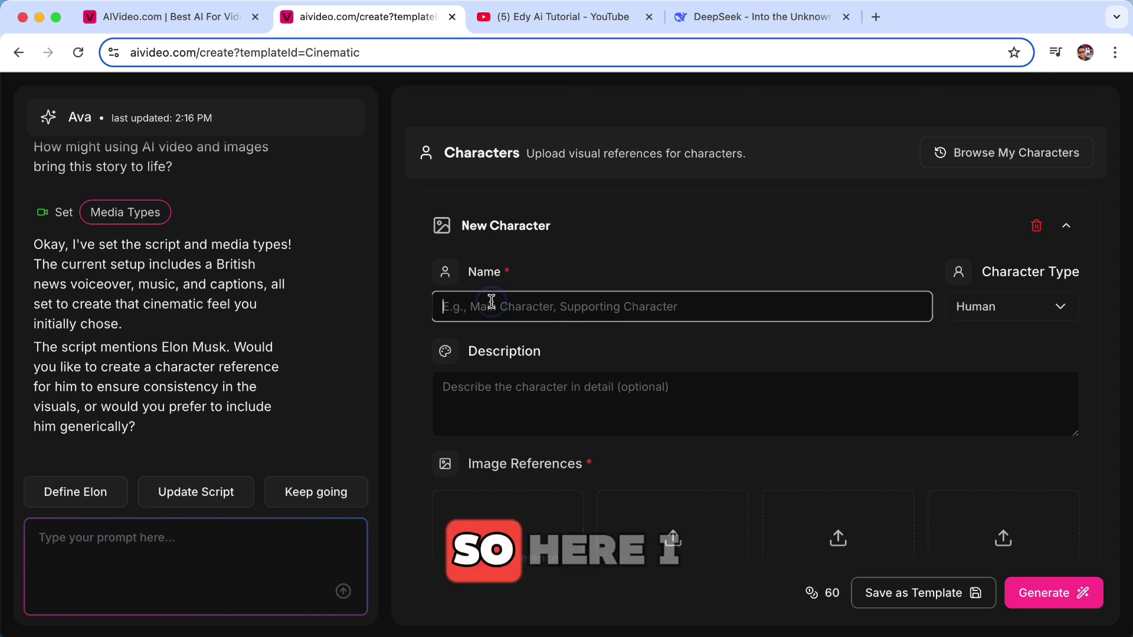
{"action": "type", "text": "Elon Musk"}
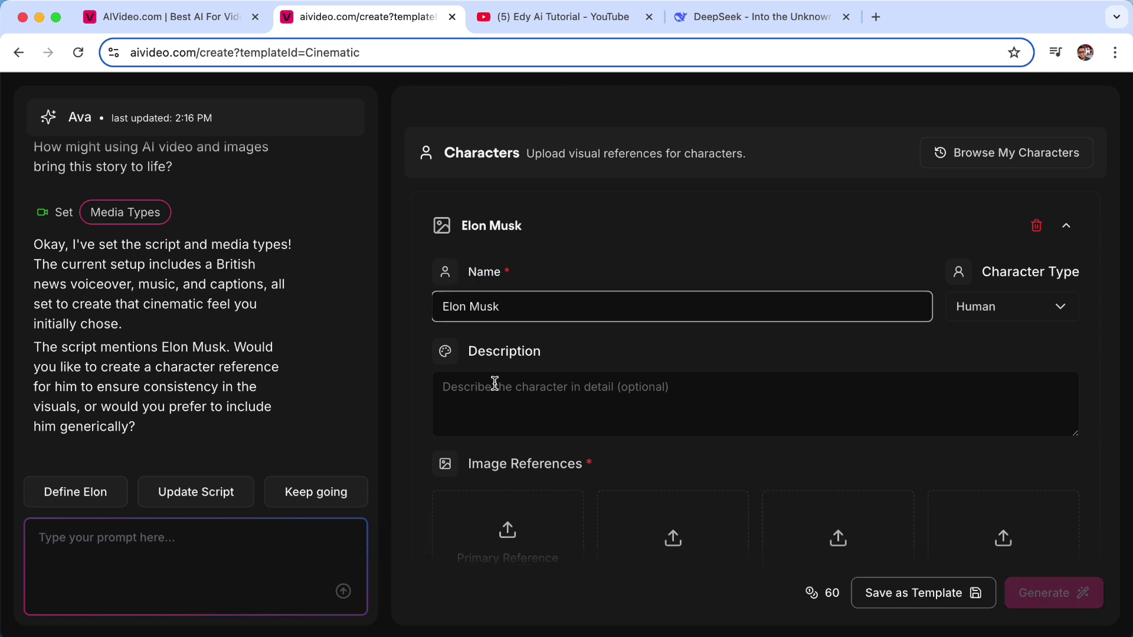
{"action": "left_click", "coordinate": [567, 383]}
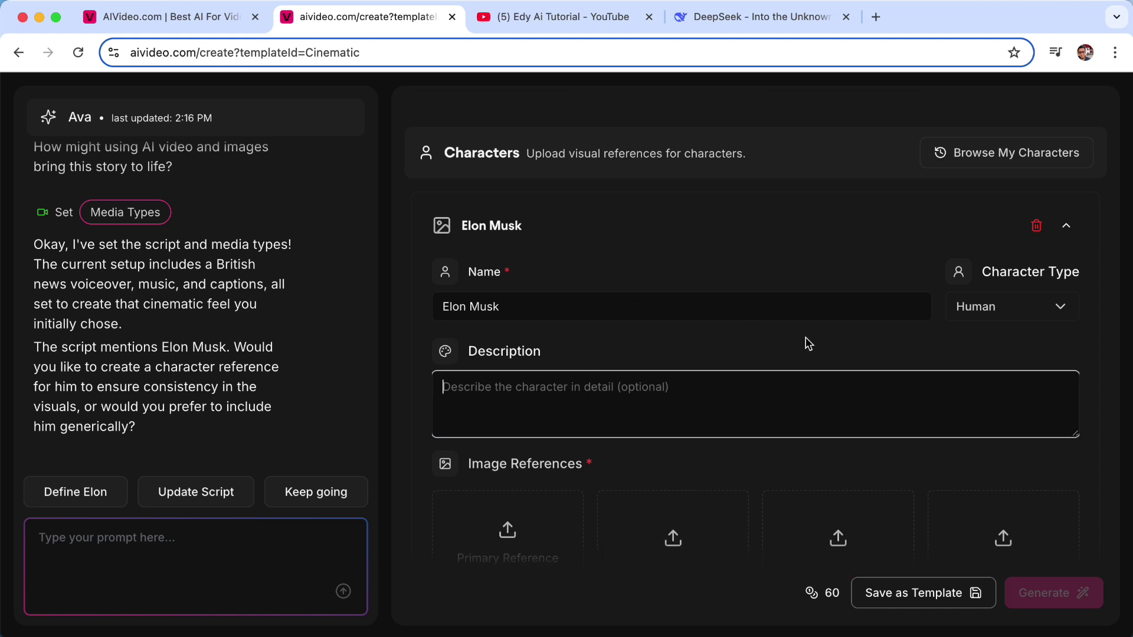
{"action": "scroll", "coordinate": [970, 331], "scroll_direction": "down", "scroll_amount": 3}
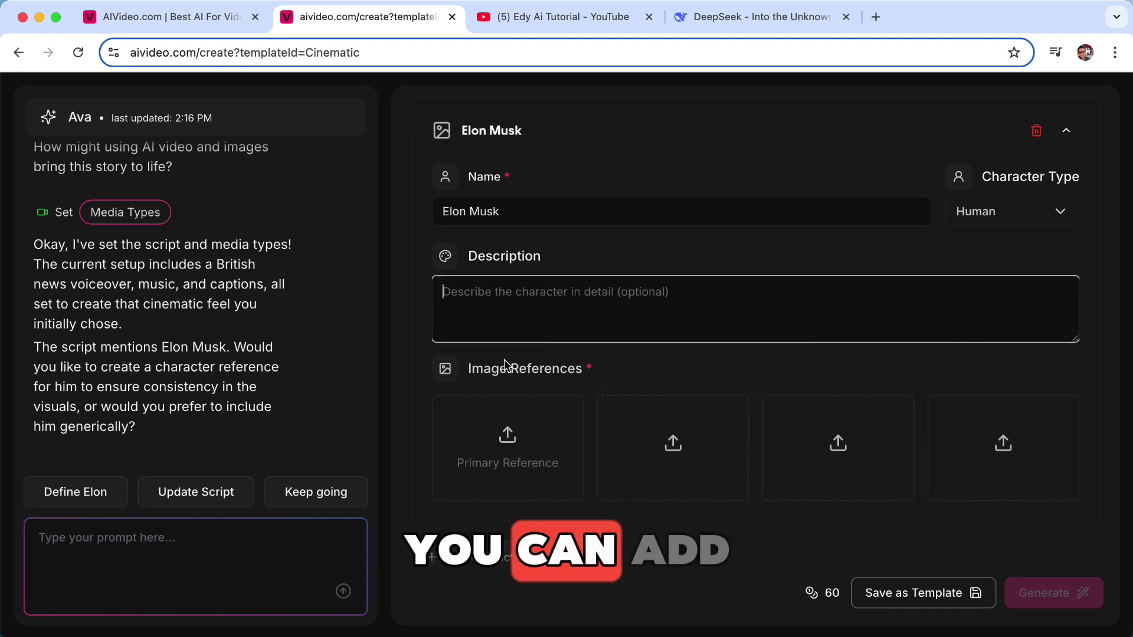
Search Google in a new tab for 'elon musk' image results.
{"action": "key", "text": "super+t"}
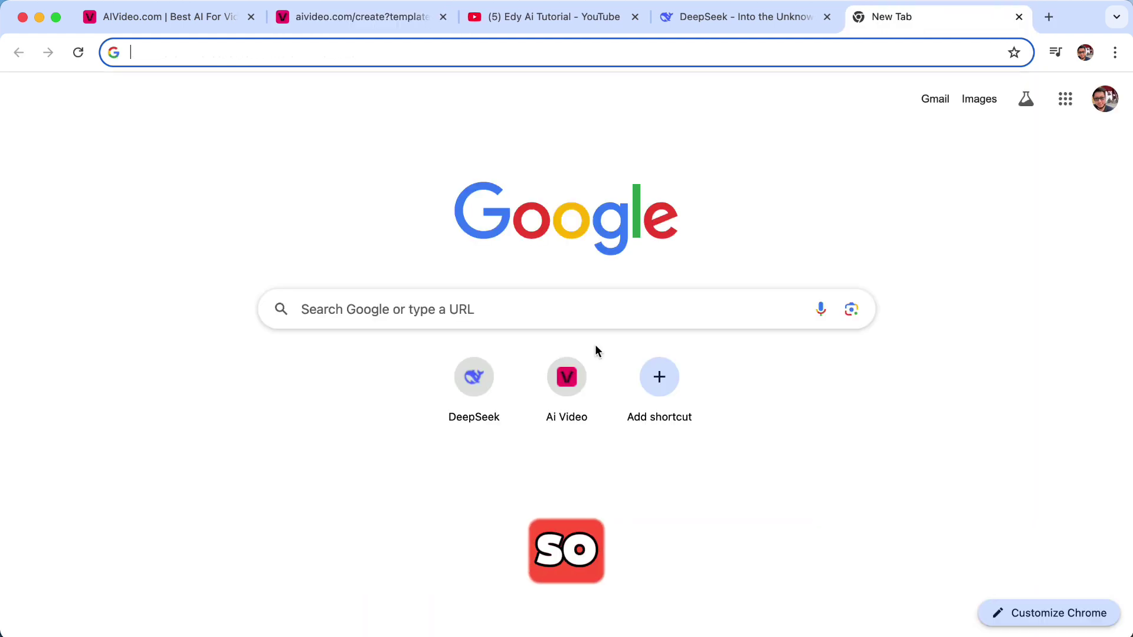
{"action": "type", "text": "elon musk"}
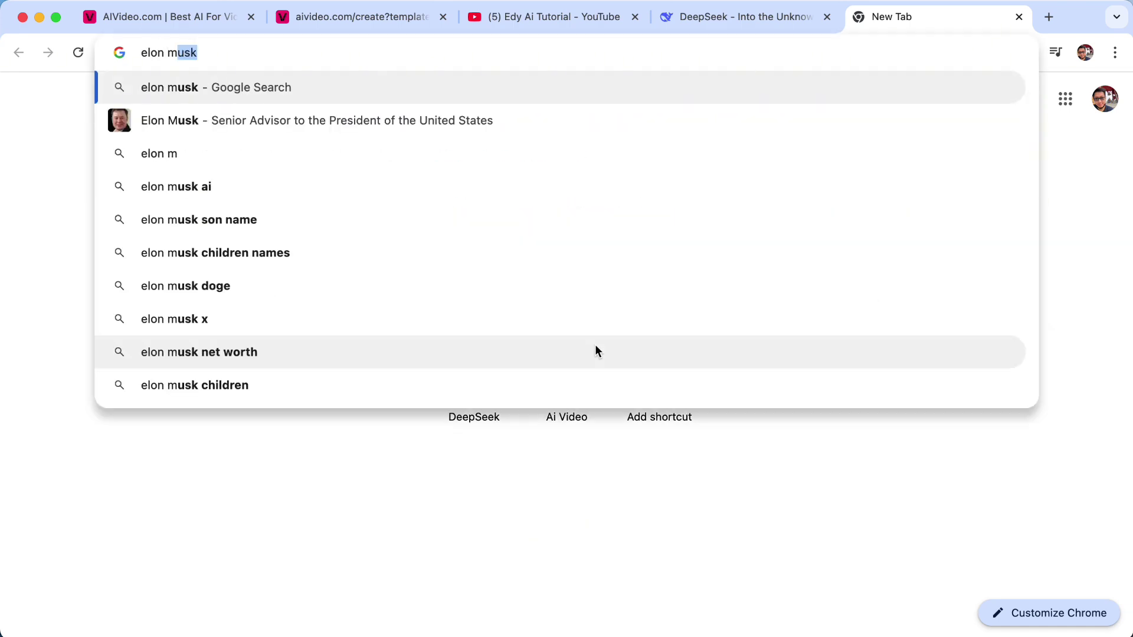
{"action": "key", "text": "Return"}
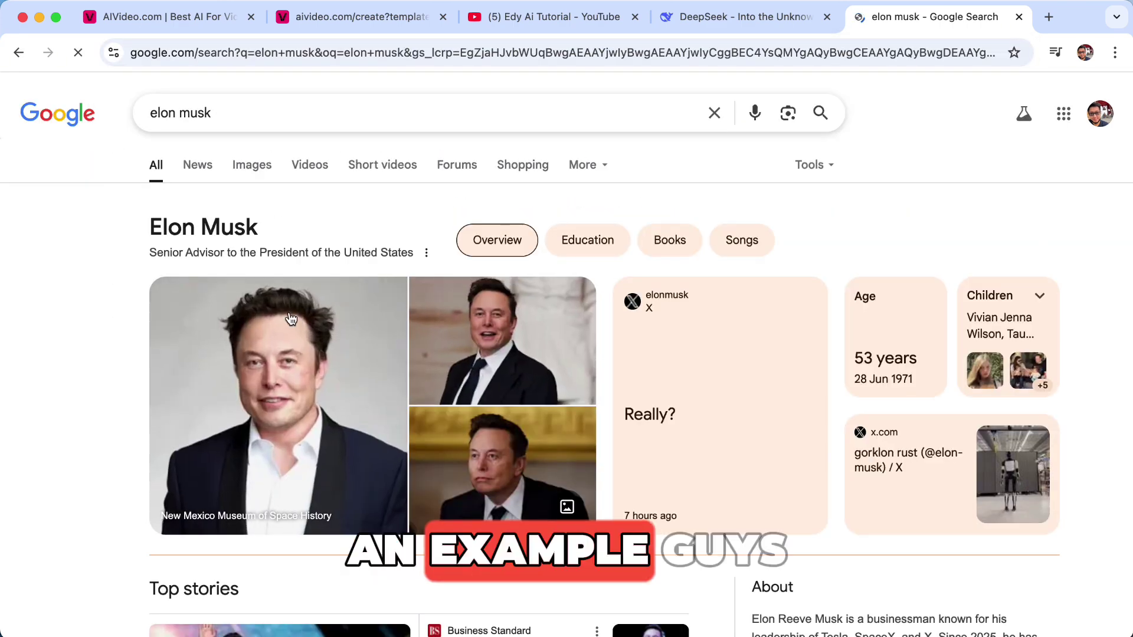
{"action": "left_click", "coordinate": [247, 168]}
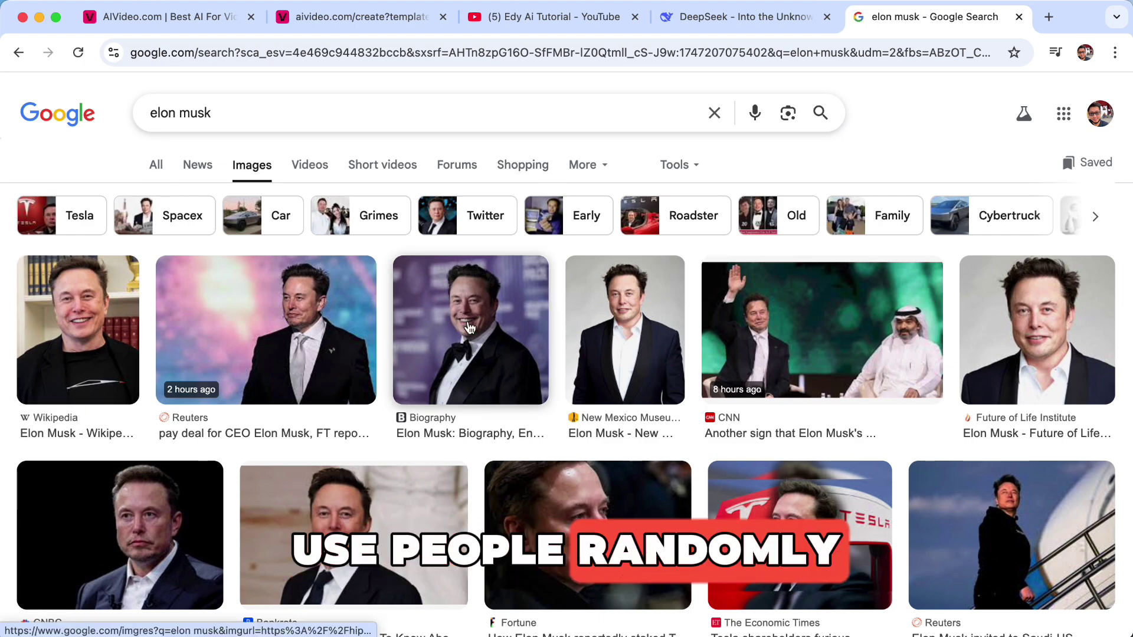
Save the close-up Future of Life Institute portrait to Downloads as elon_musk_royal_society.
{"action": "left_click", "coordinate": [679, 330]}
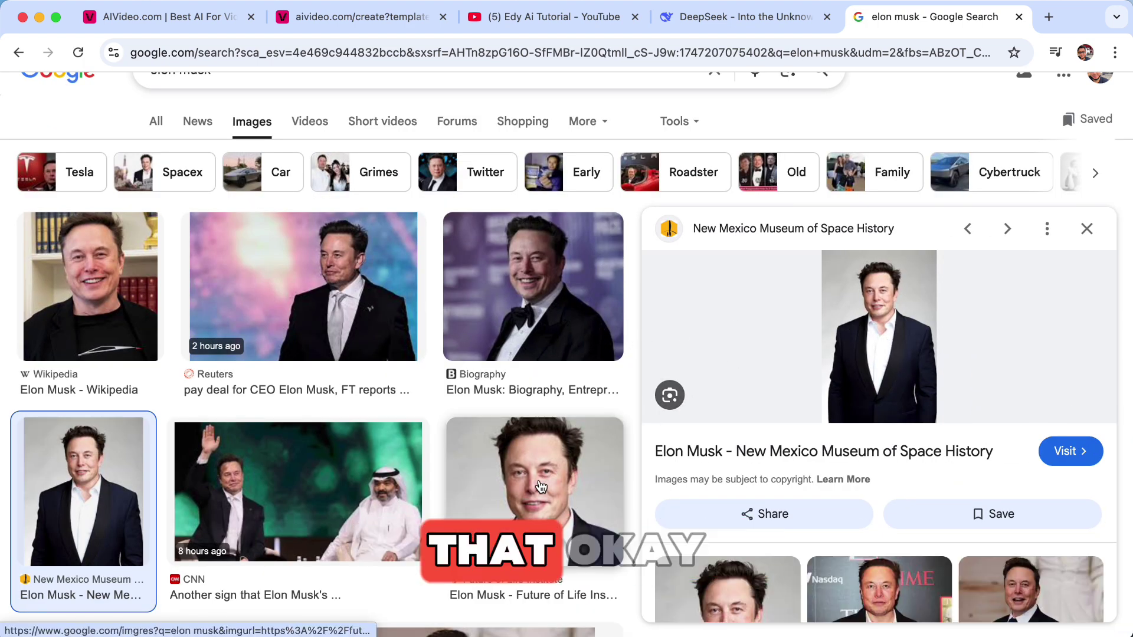
{"action": "left_click", "coordinate": [540, 481]}
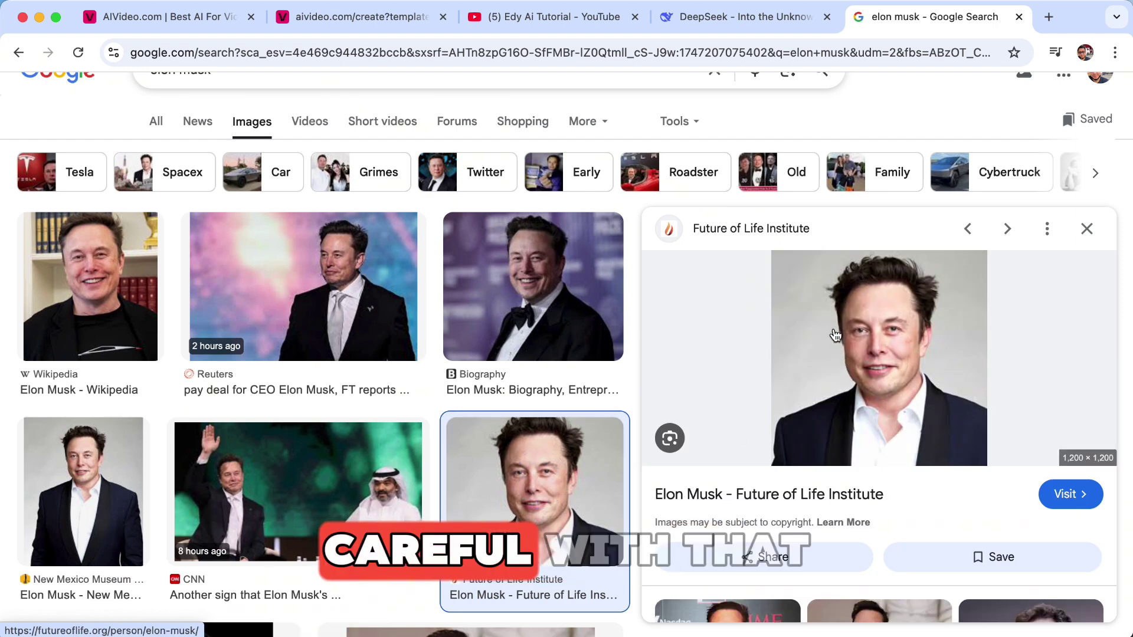
{"action": "right_click", "coordinate": [838, 326]}
{"action": "left_click", "coordinate": [885, 493]}
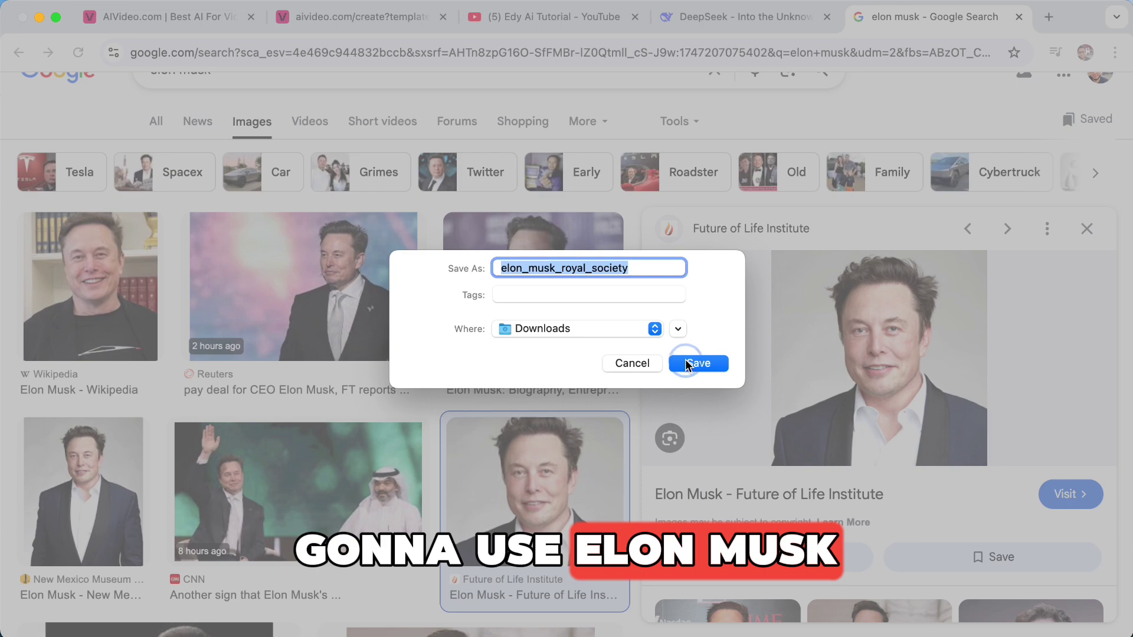
{"action": "left_click", "coordinate": [688, 364]}
Upload elon_musk_royal_society.jpg from Downloads as Elon Musk's primary reference image.
{"action": "left_click", "coordinate": [561, 18]}
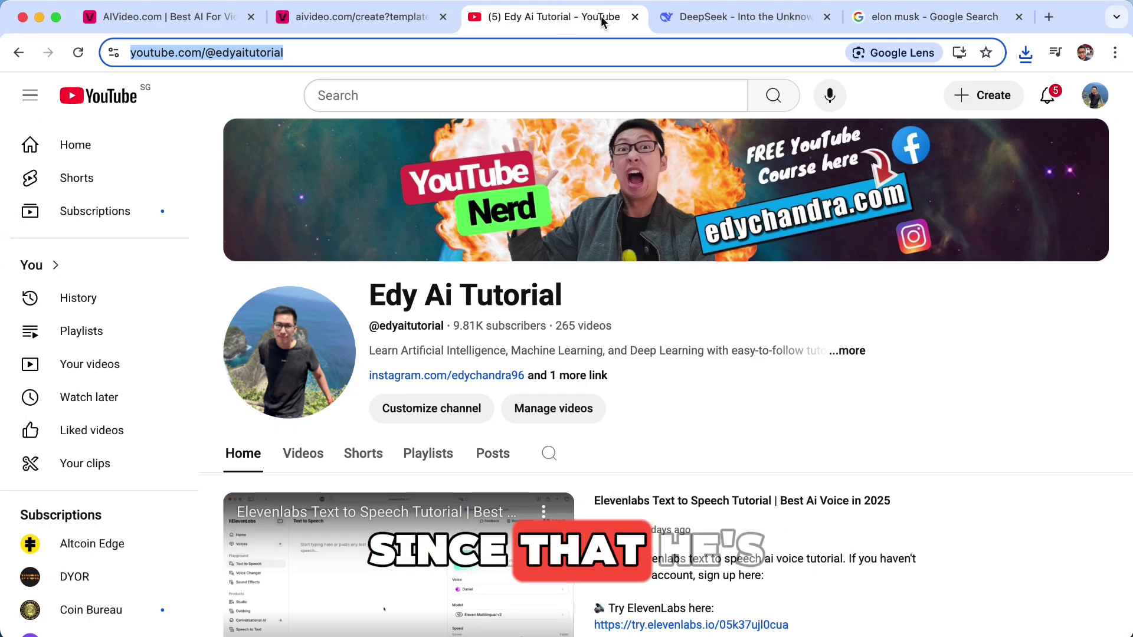
{"action": "left_click", "coordinate": [399, 11]}
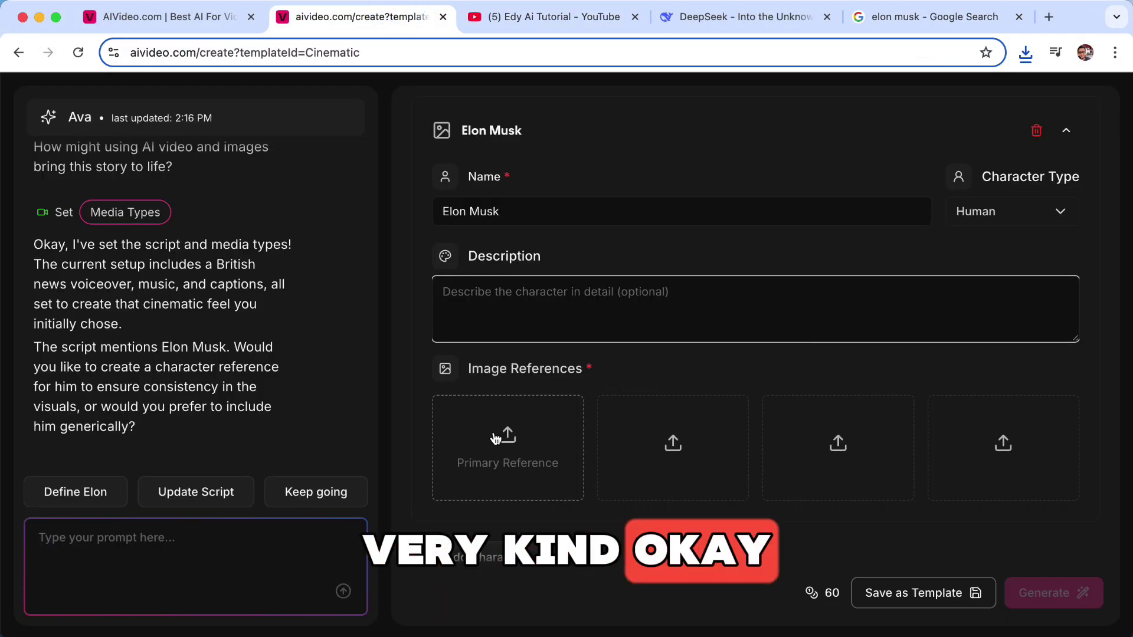
{"action": "left_click", "coordinate": [496, 438]}
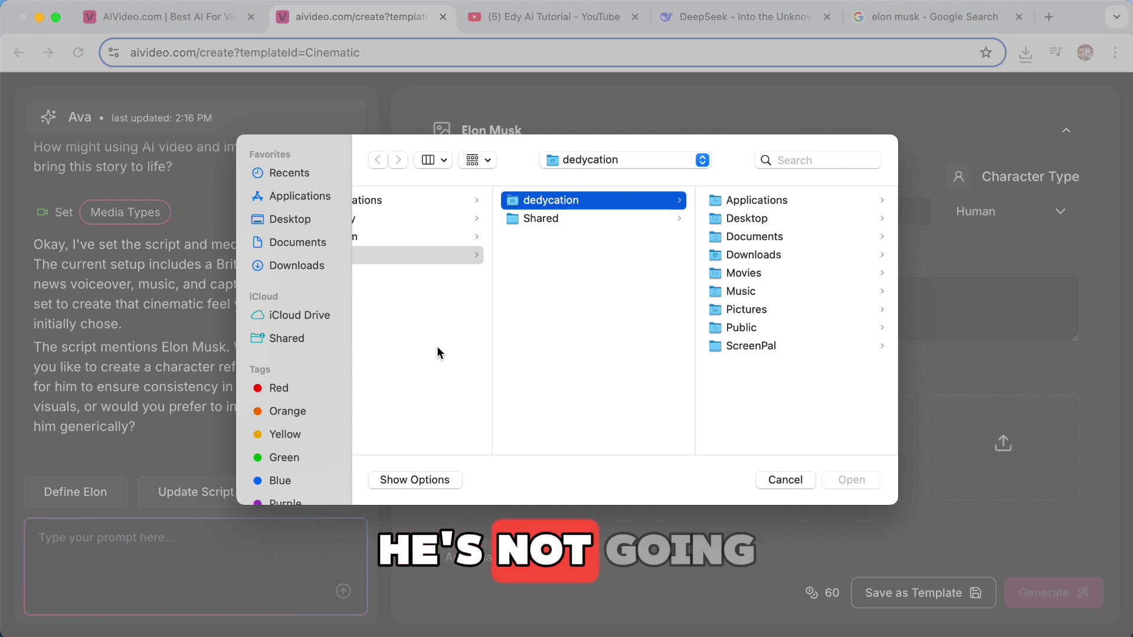
{"action": "left_click", "coordinate": [297, 266]}
{"action": "double_click", "coordinate": [407, 310]}
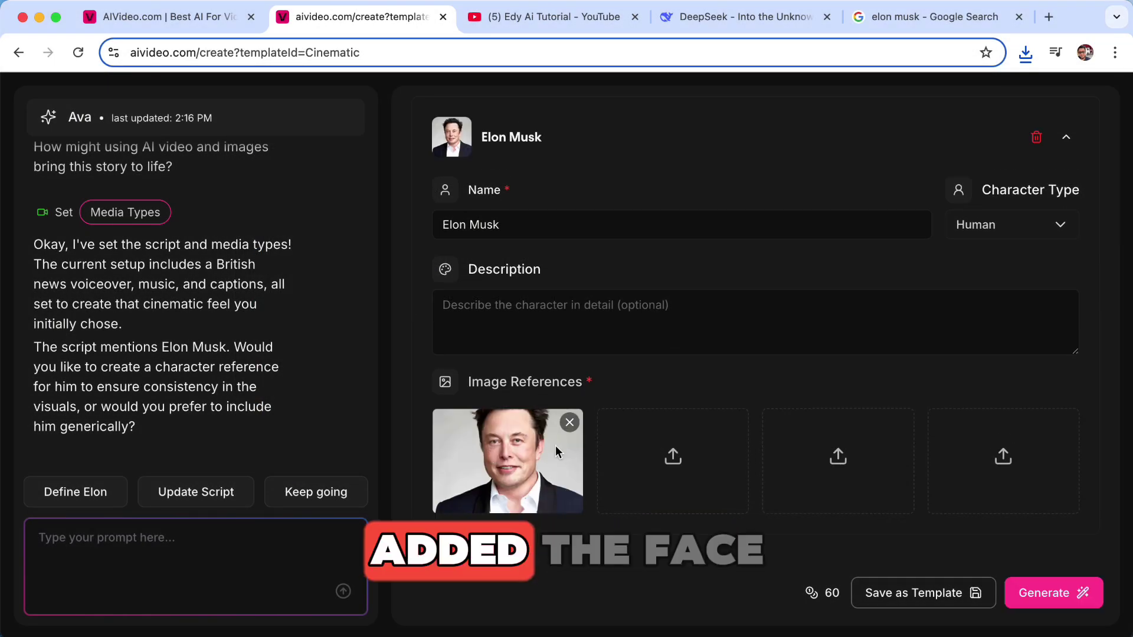
{"action": "scroll", "coordinate": [682, 387], "scroll_direction": "down", "scroll_amount": 6}
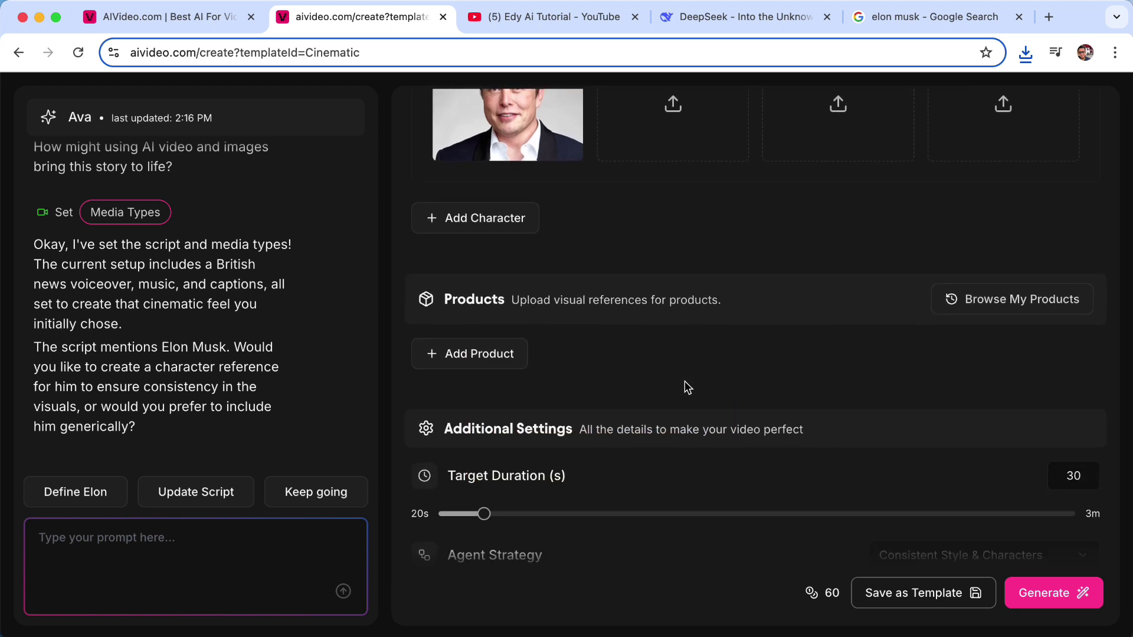
{"action": "scroll", "coordinate": [686, 387], "scroll_direction": "down", "scroll_amount": 4}
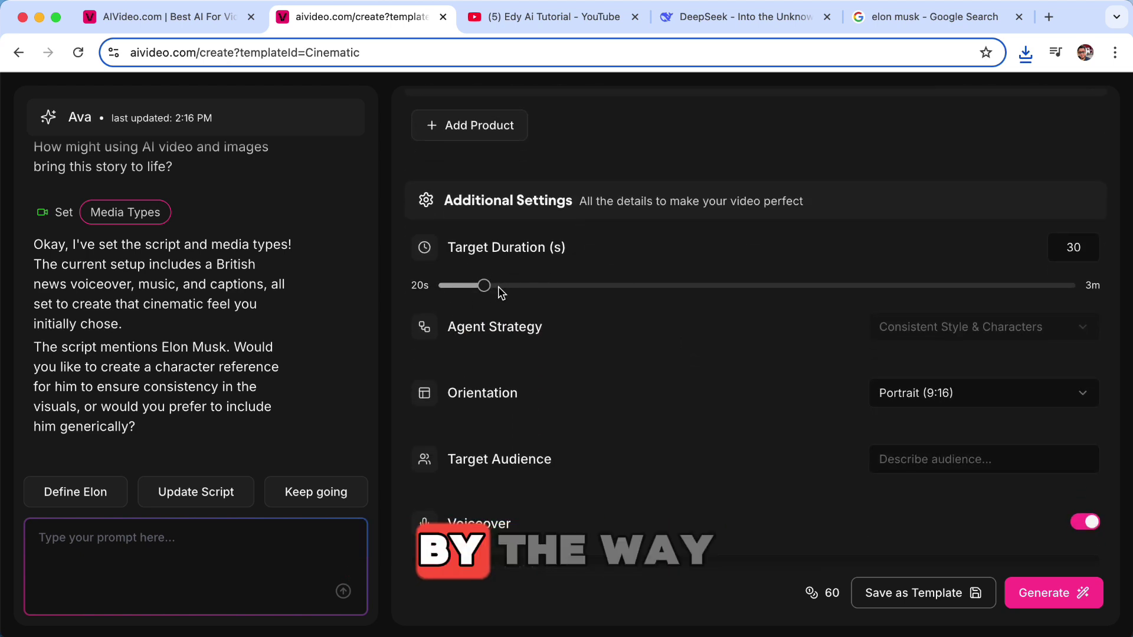
{"action": "scroll", "coordinate": [498, 285], "scroll_direction": "up", "scroll_amount": 12}
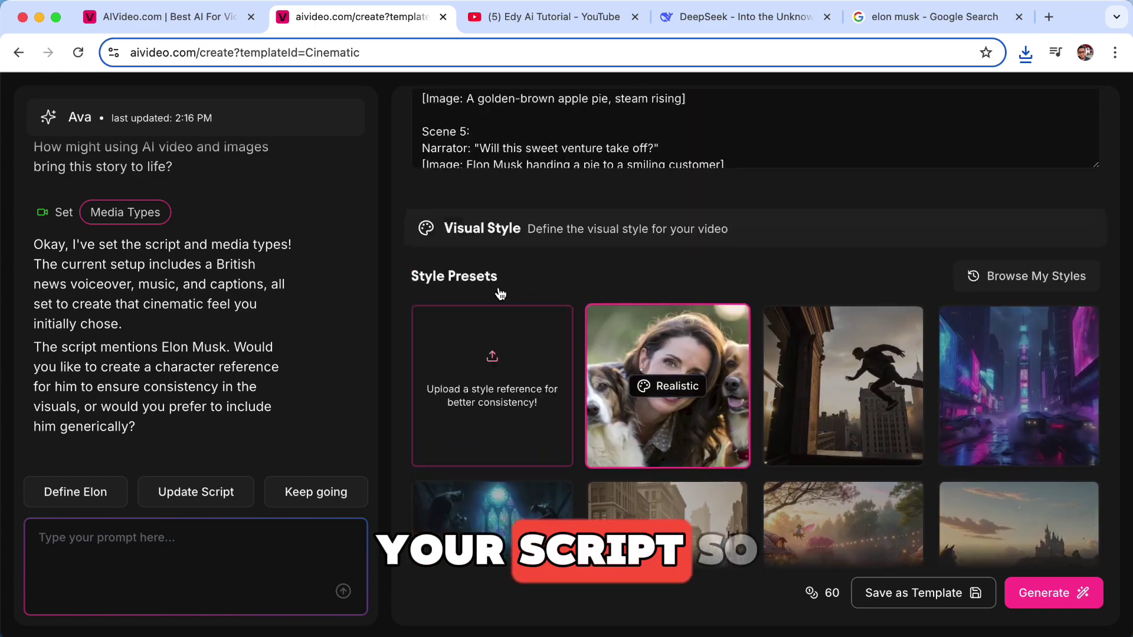
{"action": "scroll", "coordinate": [484, 258], "scroll_direction": "down", "scroll_amount": 3}
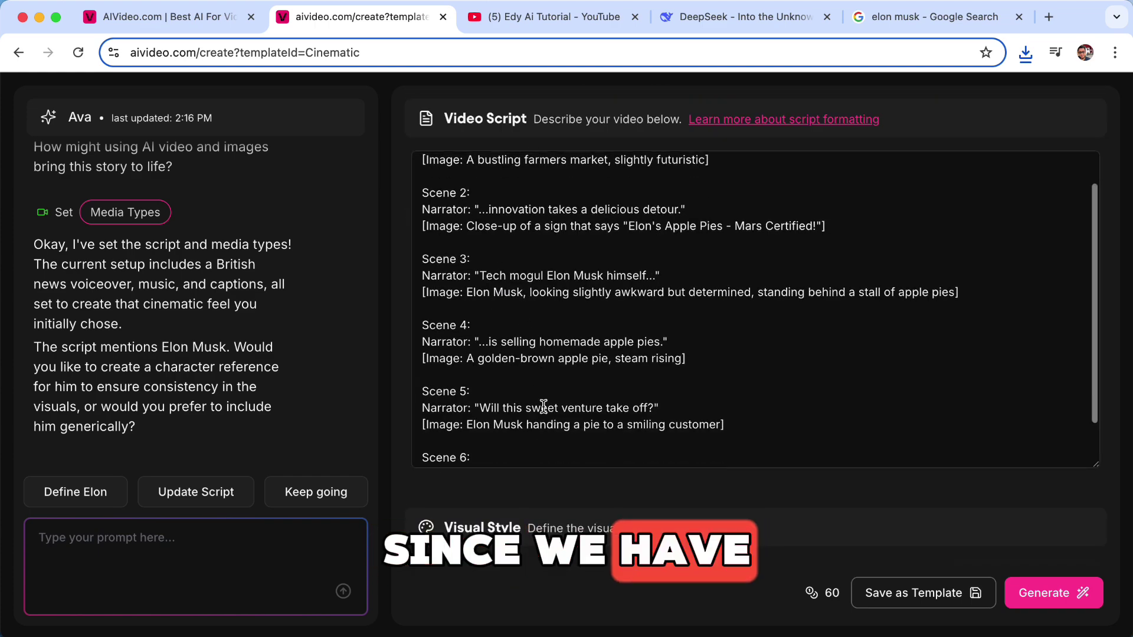
{"action": "scroll", "coordinate": [477, 432], "scroll_direction": "down", "scroll_amount": 15}
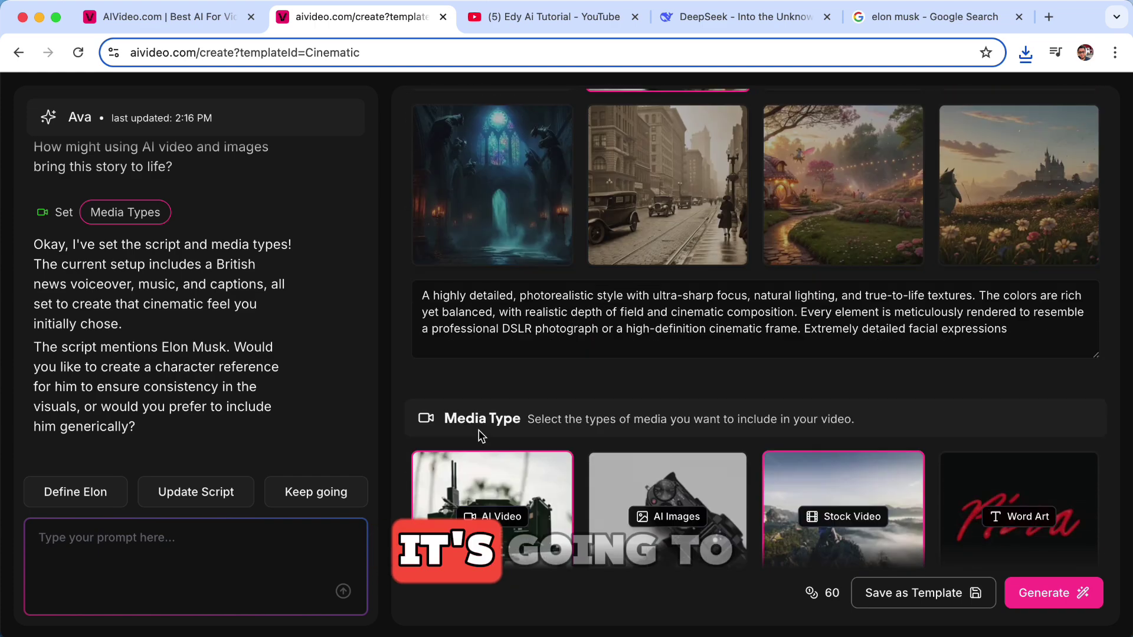
{"action": "scroll", "coordinate": [481, 437], "scroll_direction": "down", "scroll_amount": 6}
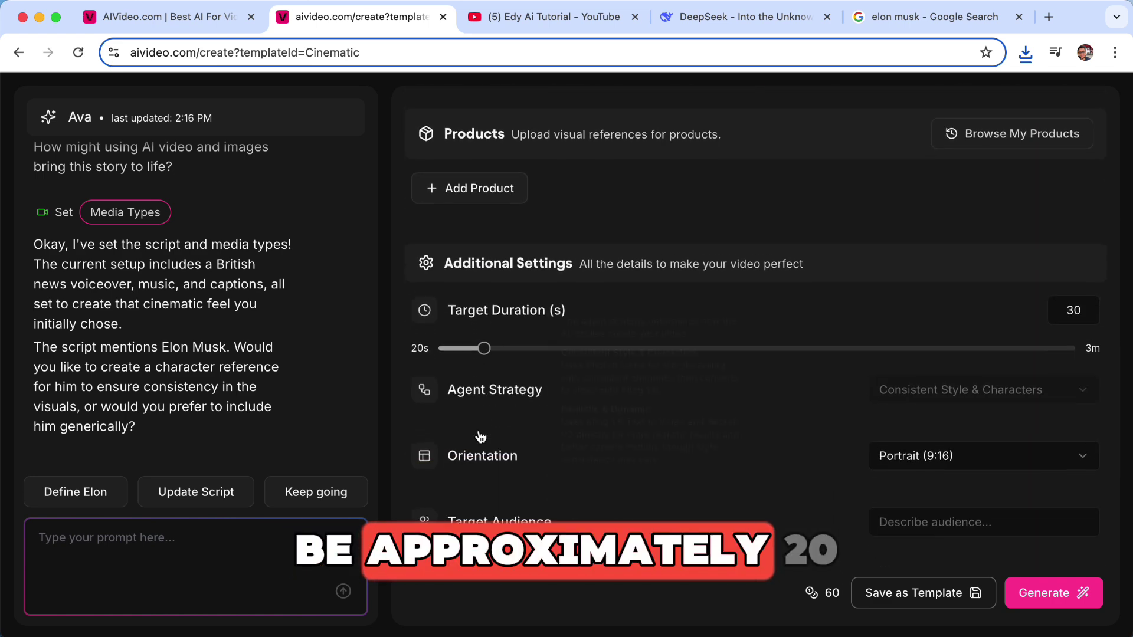
{"action": "scroll", "coordinate": [569, 401], "scroll_direction": "down", "scroll_amount": 2}
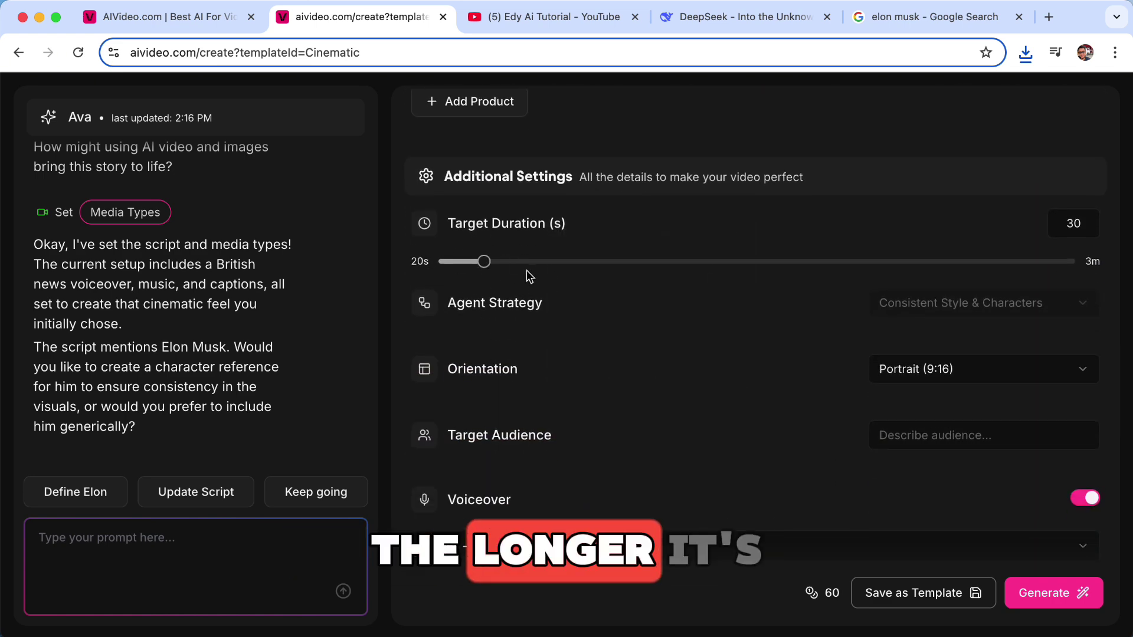
{"action": "scroll", "coordinate": [638, 368], "scroll_direction": "down", "scroll_amount": 1}
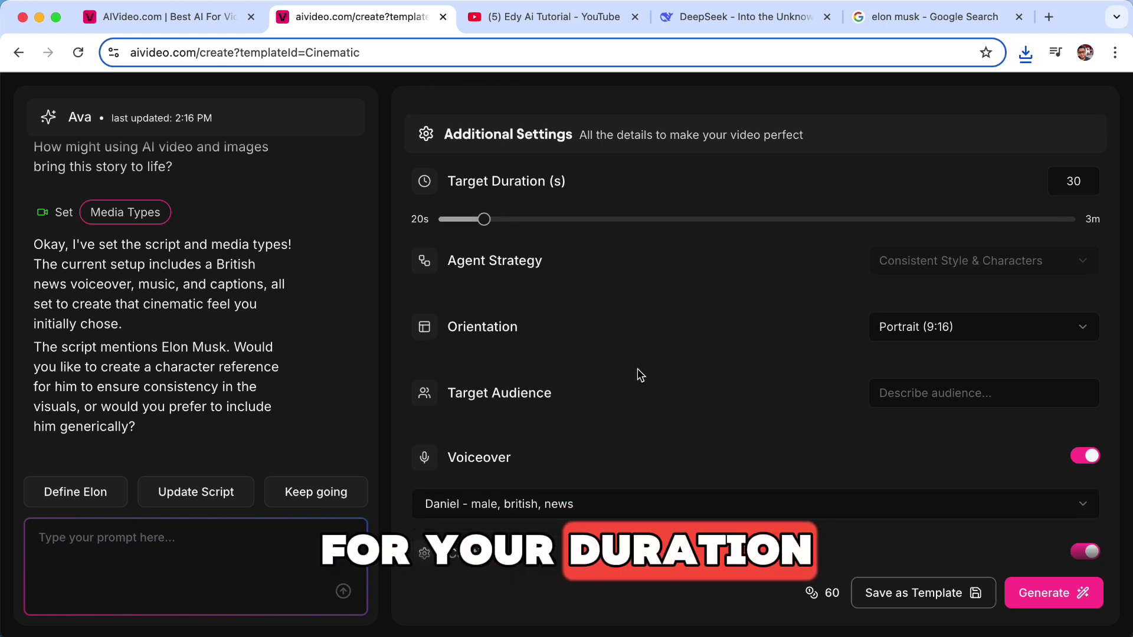
Set orientation to Landscape (16:9) and voiceover to Chris (male, American, conversational).
{"action": "left_click", "coordinate": [917, 341]}
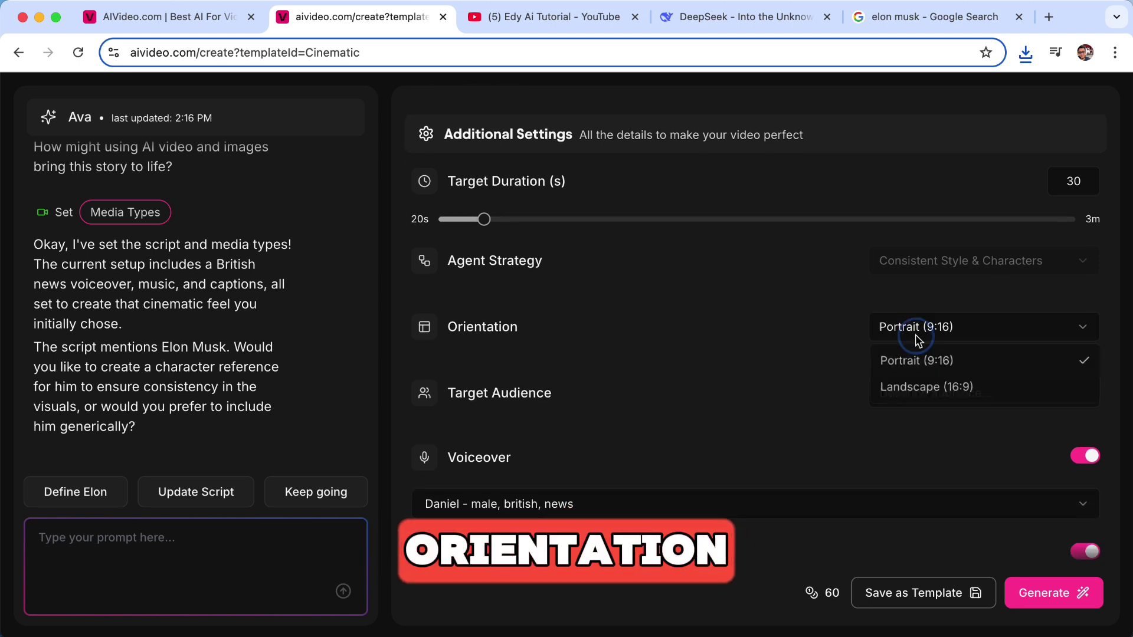
{"action": "left_click", "coordinate": [918, 384]}
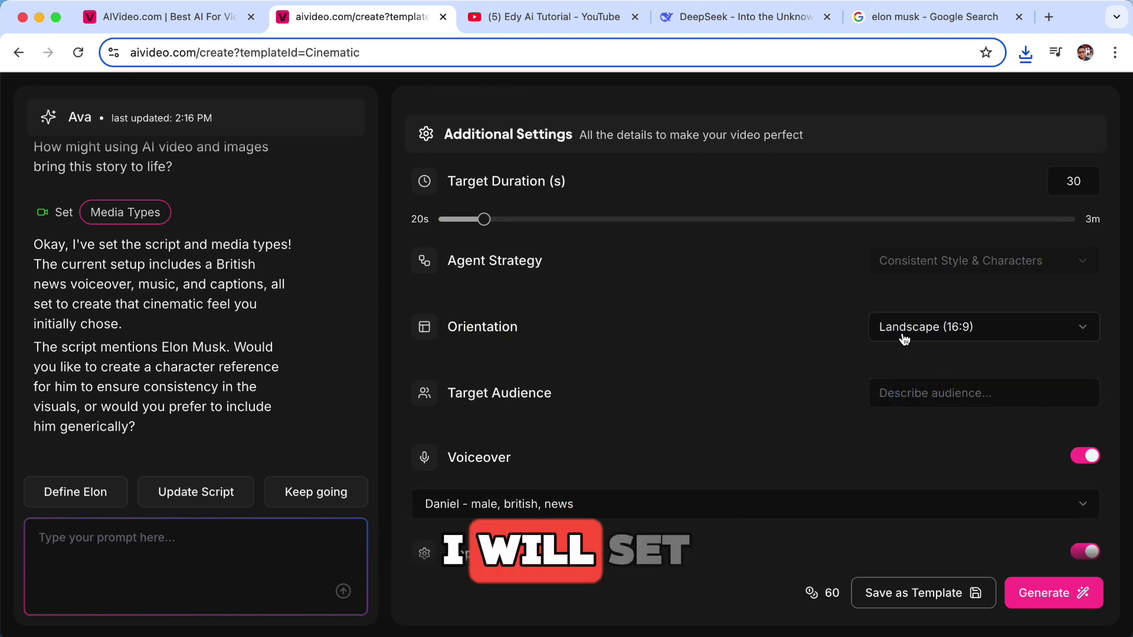
{"action": "scroll", "coordinate": [702, 384], "scroll_direction": "down", "scroll_amount": 4}
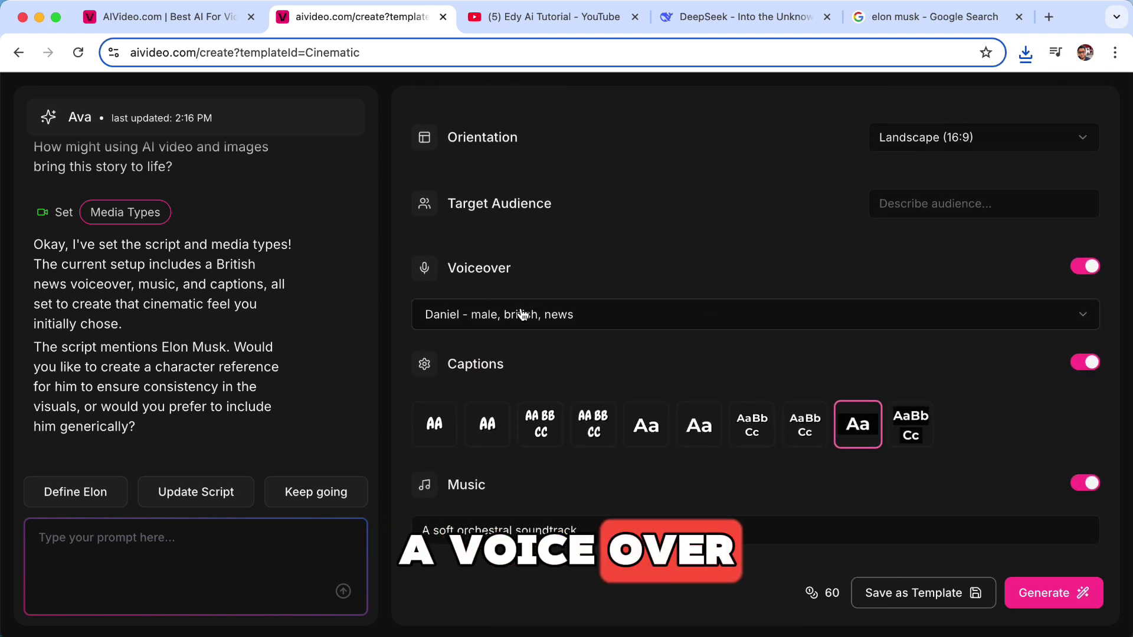
{"action": "left_click", "coordinate": [598, 313]}
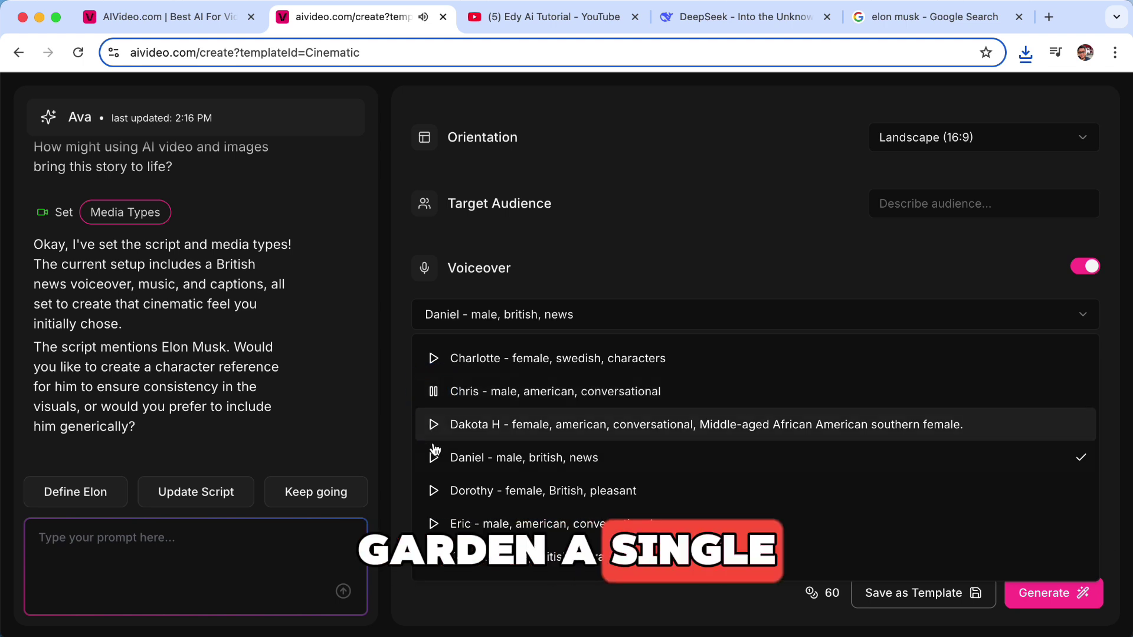
{"action": "left_click", "coordinate": [511, 393]}
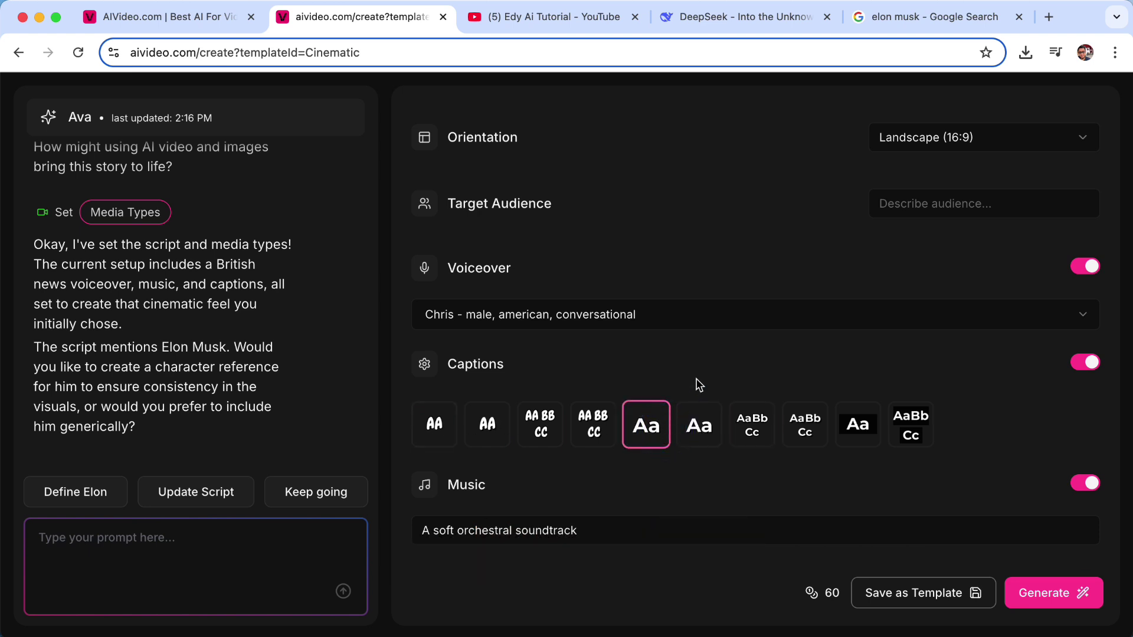
Keep the soft orchestral music prompt, review the script and settings, and generate the video.
{"action": "scroll", "coordinate": [699, 385], "scroll_direction": "down", "scroll_amount": 2}
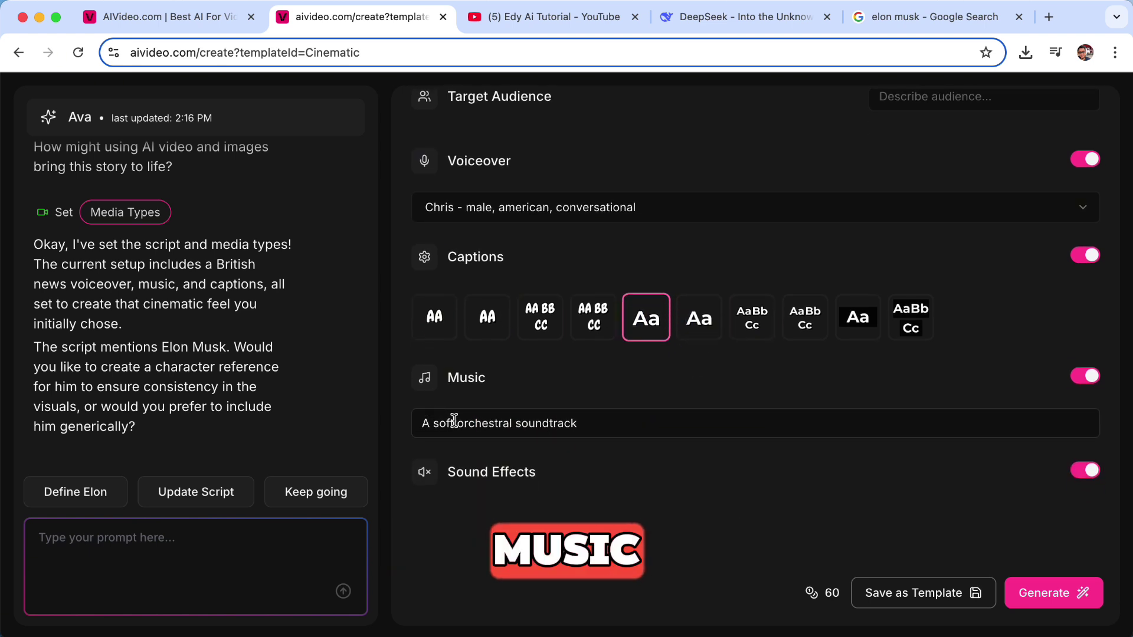
{"action": "double_click", "coordinate": [455, 422]}
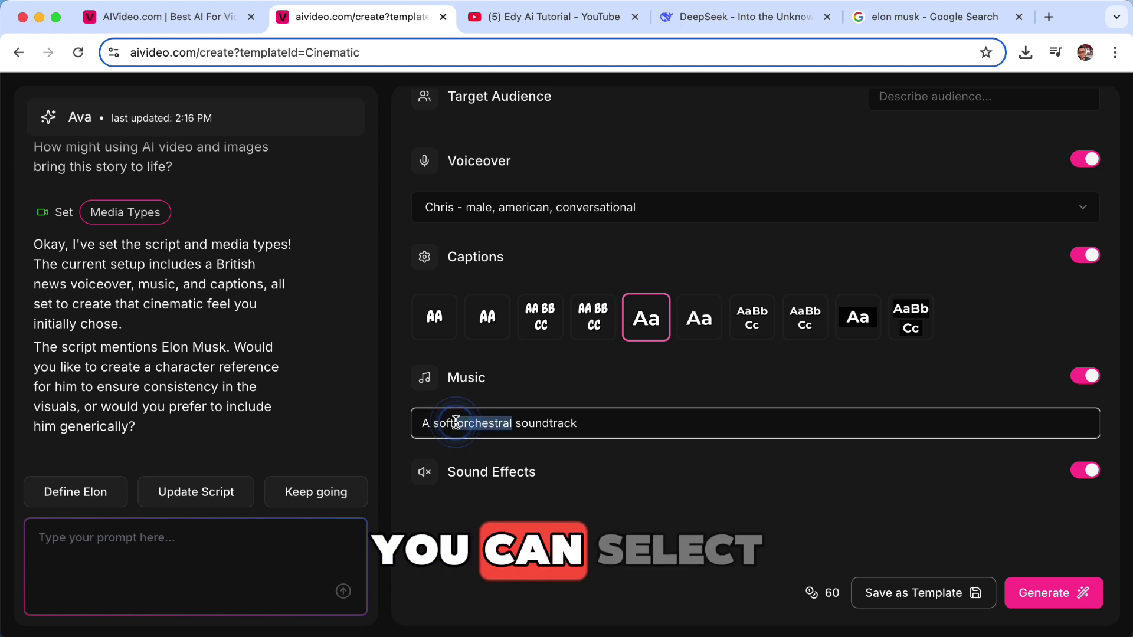
{"action": "left_click", "coordinate": [554, 379]}
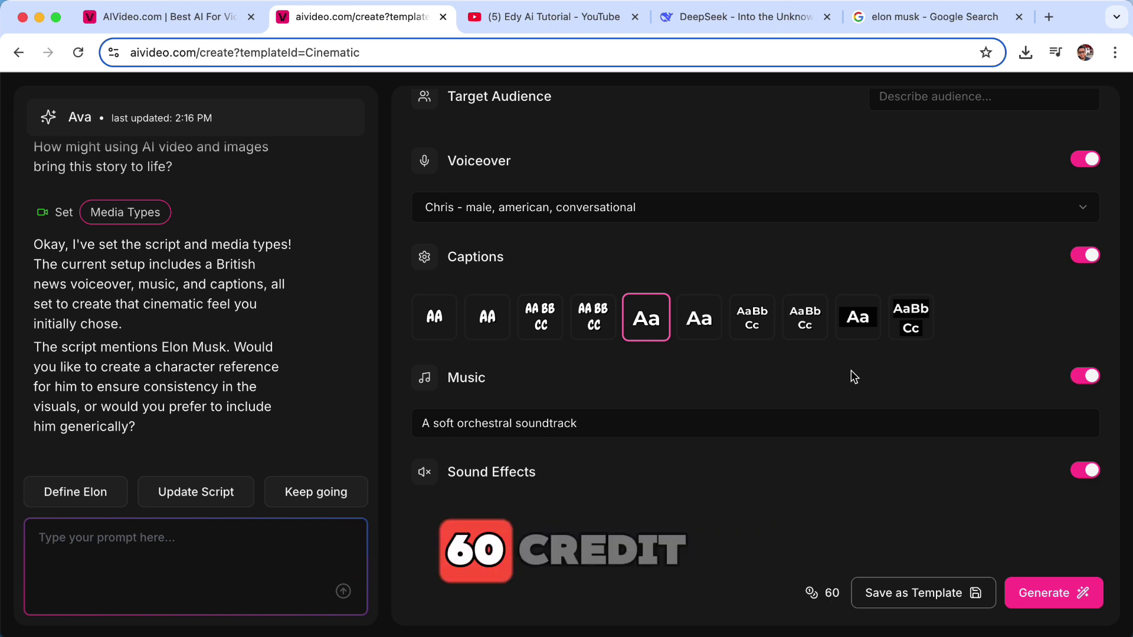
{"action": "scroll", "coordinate": [853, 376], "scroll_direction": "up", "scroll_amount": 15}
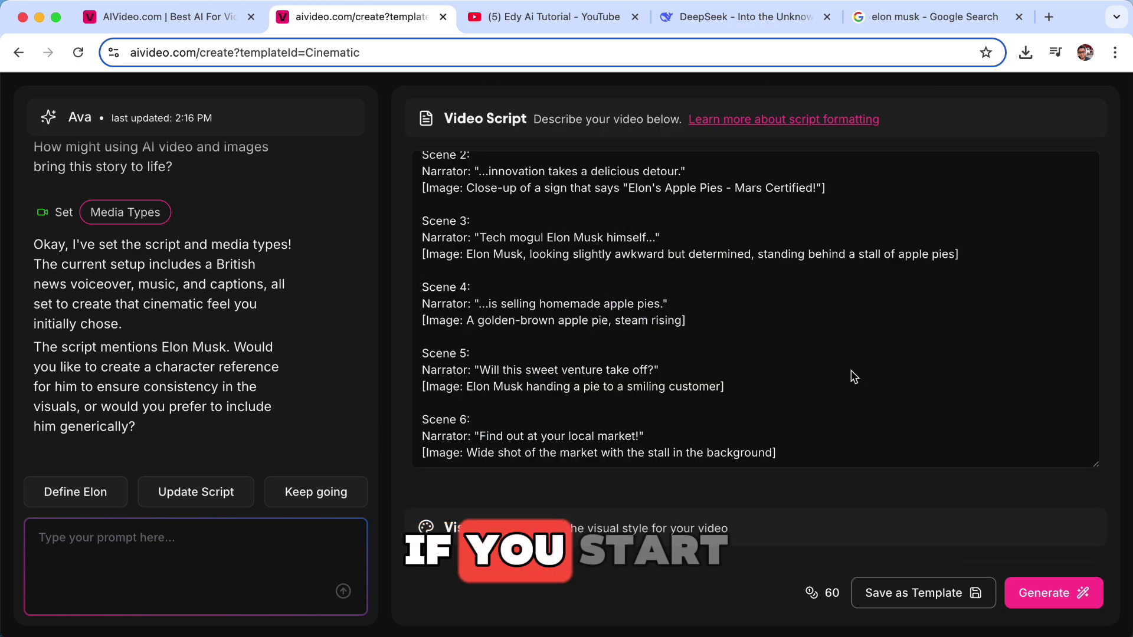
{"action": "scroll", "coordinate": [854, 376], "scroll_direction": "up", "scroll_amount": 2}
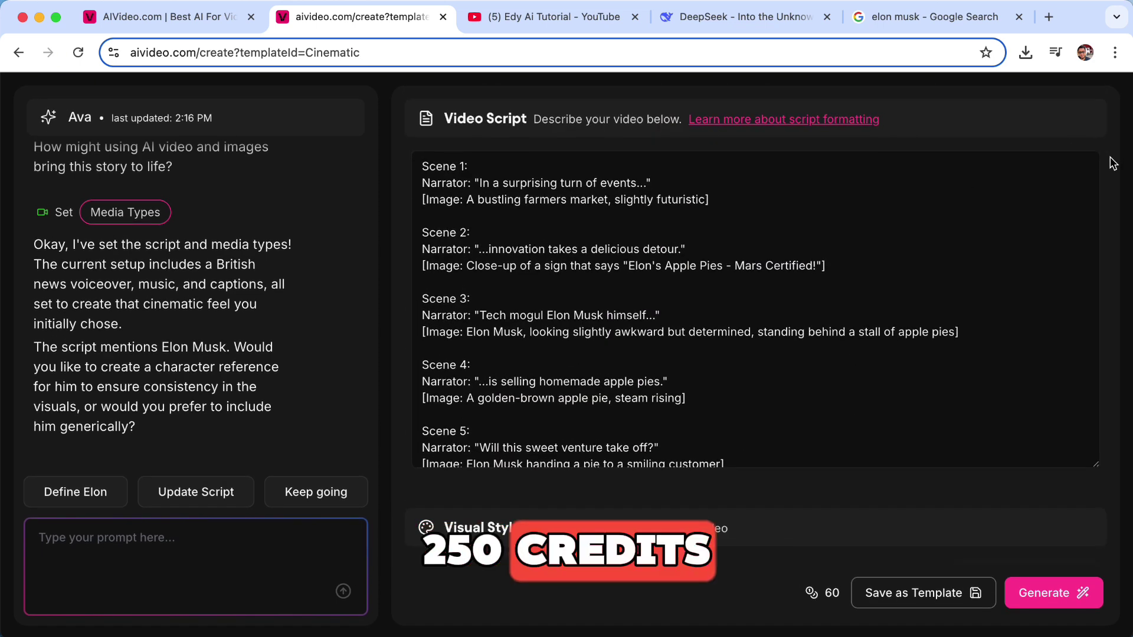
{"action": "scroll", "coordinate": [1113, 163], "scroll_direction": "down", "scroll_amount": 15}
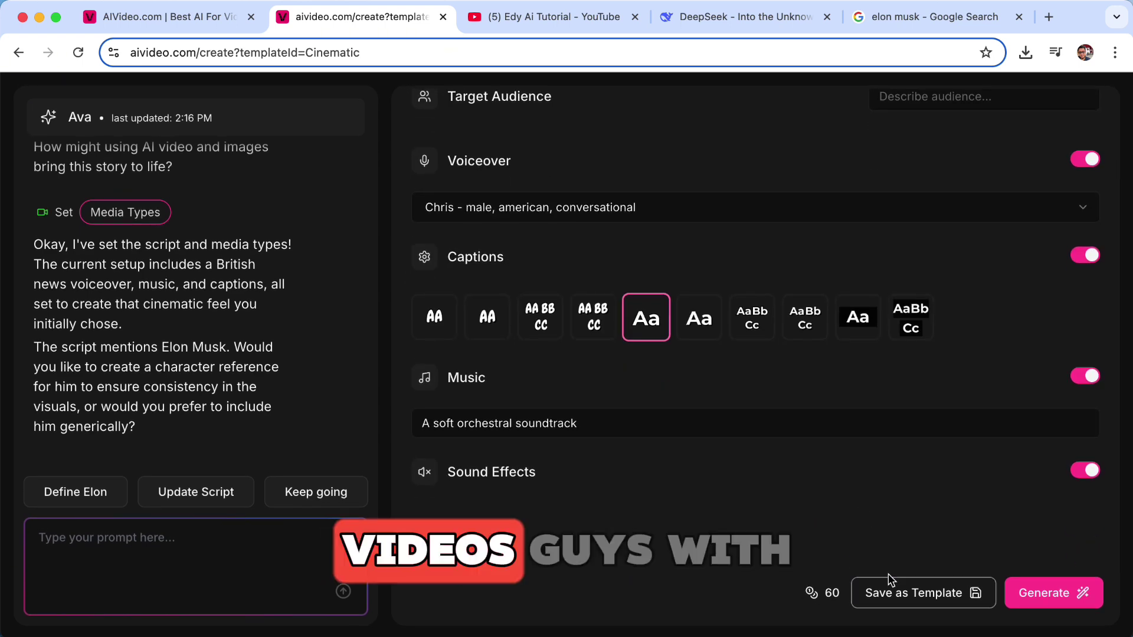
{"action": "left_click", "coordinate": [1035, 594]}
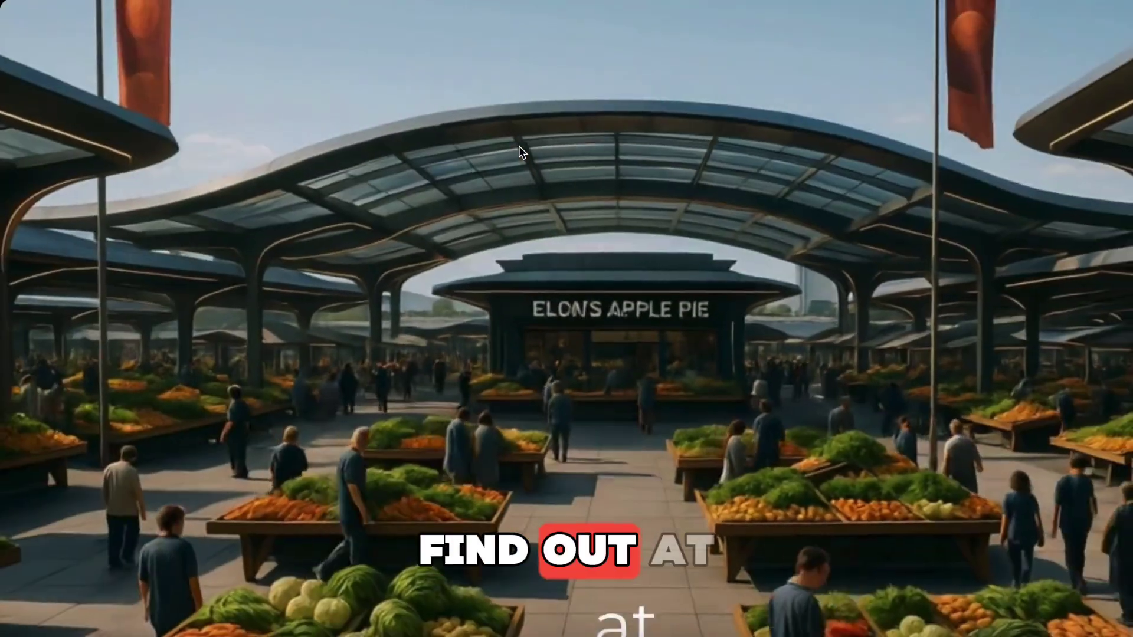
Exit full-screen playback once the video ends at 0:11 on the caption "market!".
{"action": "key", "text": "Escape"}
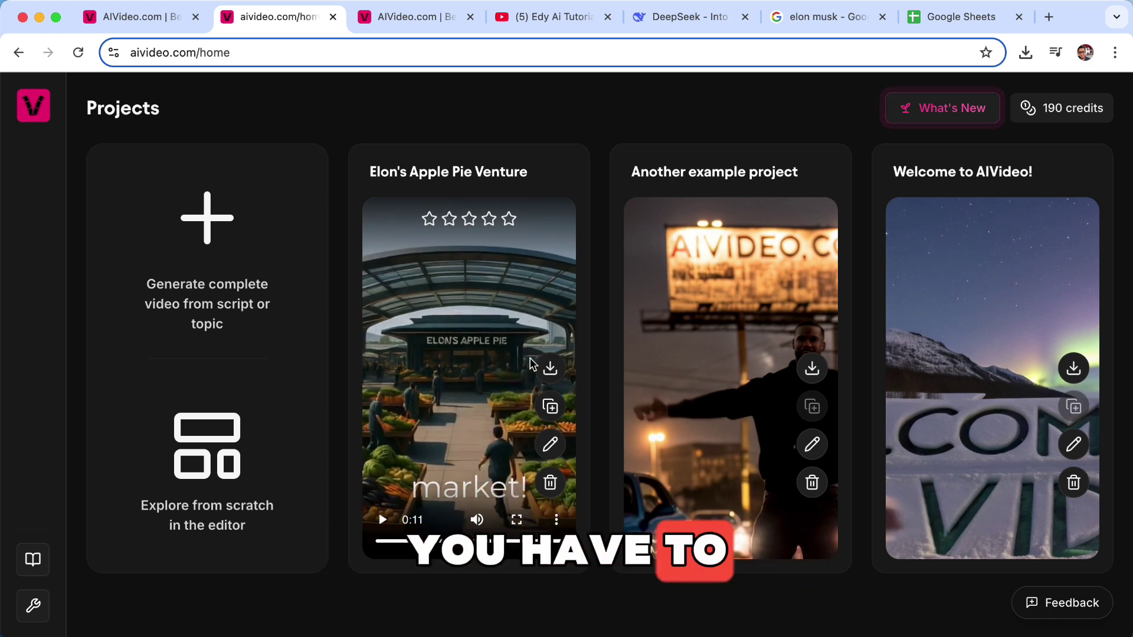
Try downloading the video, review the Starter $19, Creator $39 and Director $99 plans, then return to Projects.
{"action": "left_click", "coordinate": [549, 370]}
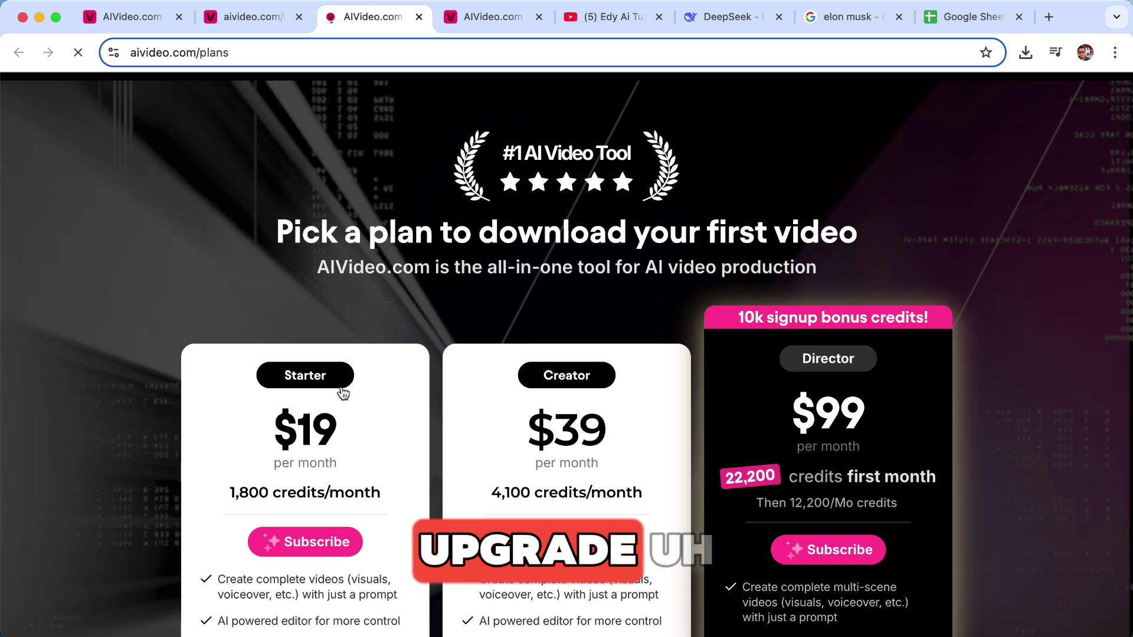
{"action": "scroll", "coordinate": [342, 393], "scroll_direction": "down", "scroll_amount": 8}
{"action": "scroll", "coordinate": [341, 385], "scroll_direction": "up", "scroll_amount": 4}
{"action": "scroll", "coordinate": [341, 385], "scroll_direction": "up", "scroll_amount": 2}
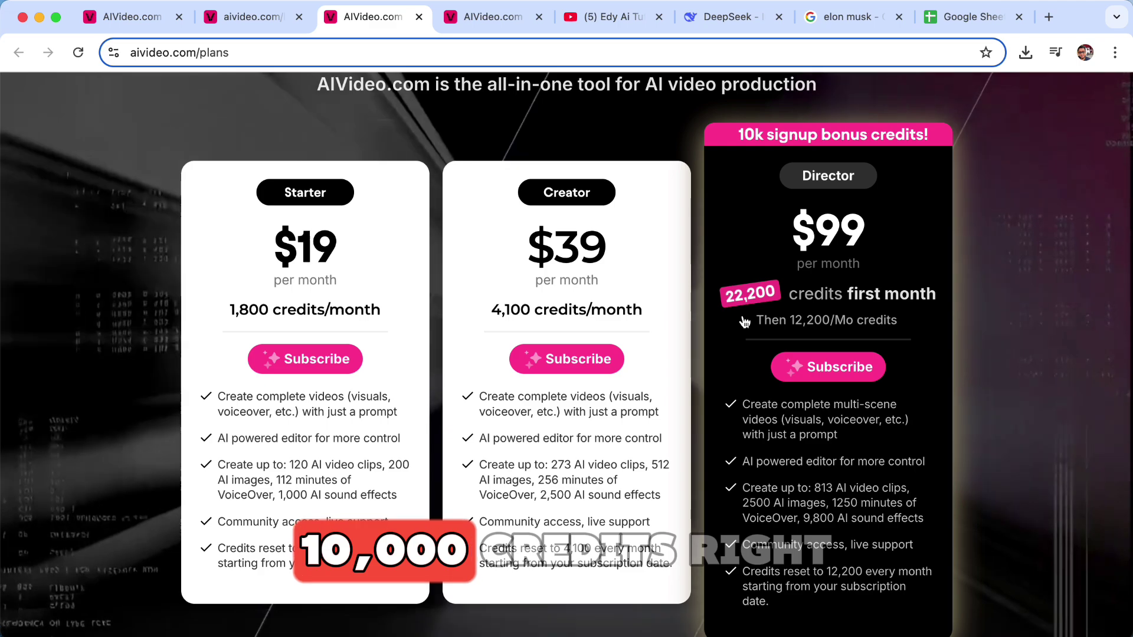
{"action": "scroll", "coordinate": [785, 297], "scroll_direction": "down", "scroll_amount": 5}
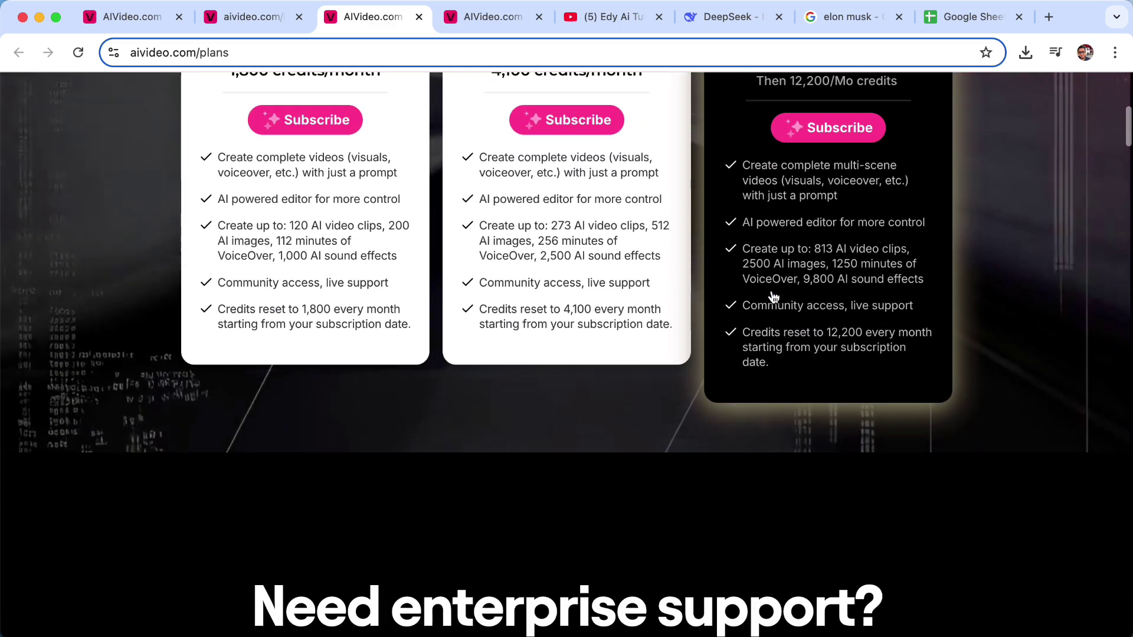
{"action": "scroll", "coordinate": [773, 295], "scroll_direction": "down", "scroll_amount": 10}
{"action": "scroll", "coordinate": [772, 296], "scroll_direction": "up", "scroll_amount": 15}
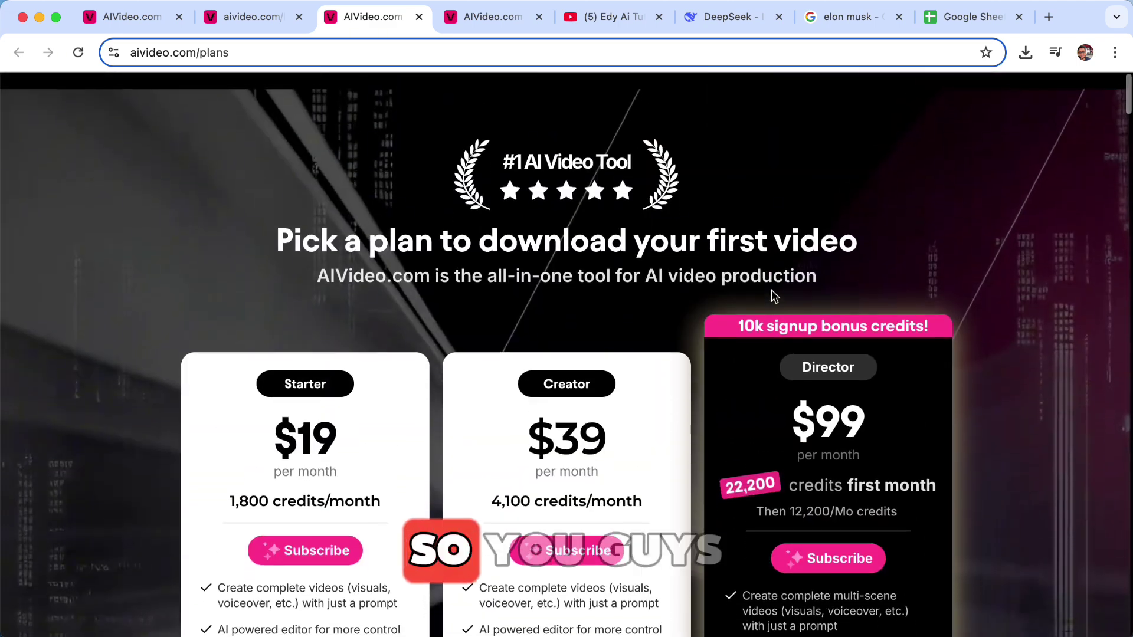
{"action": "left_click", "coordinate": [252, 17]}
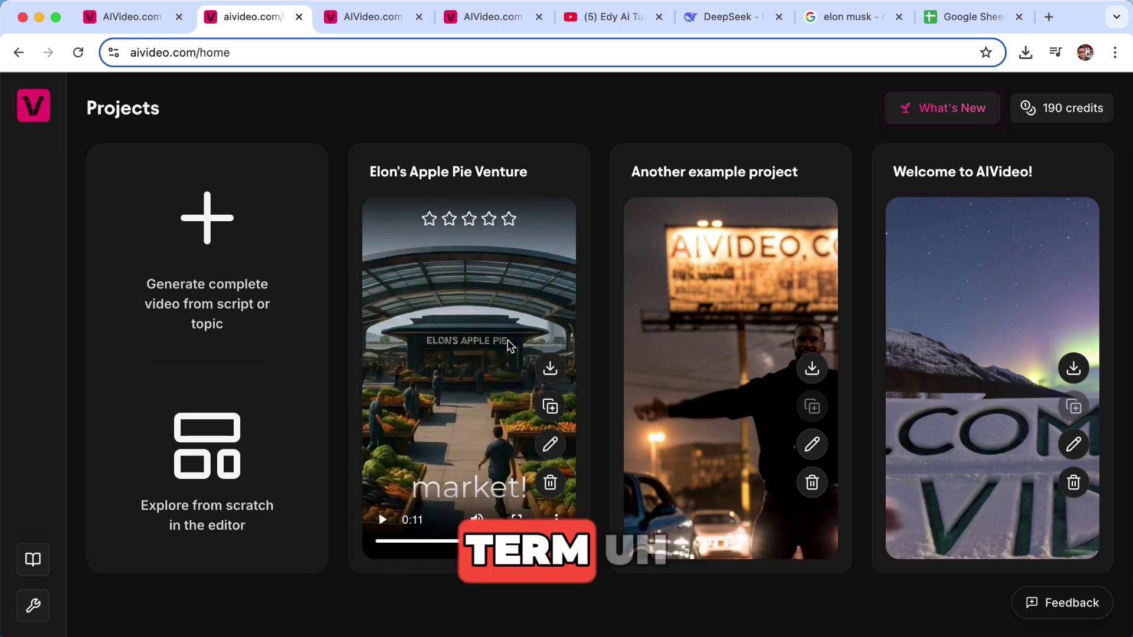
{"action": "left_click", "coordinate": [368, 17]}
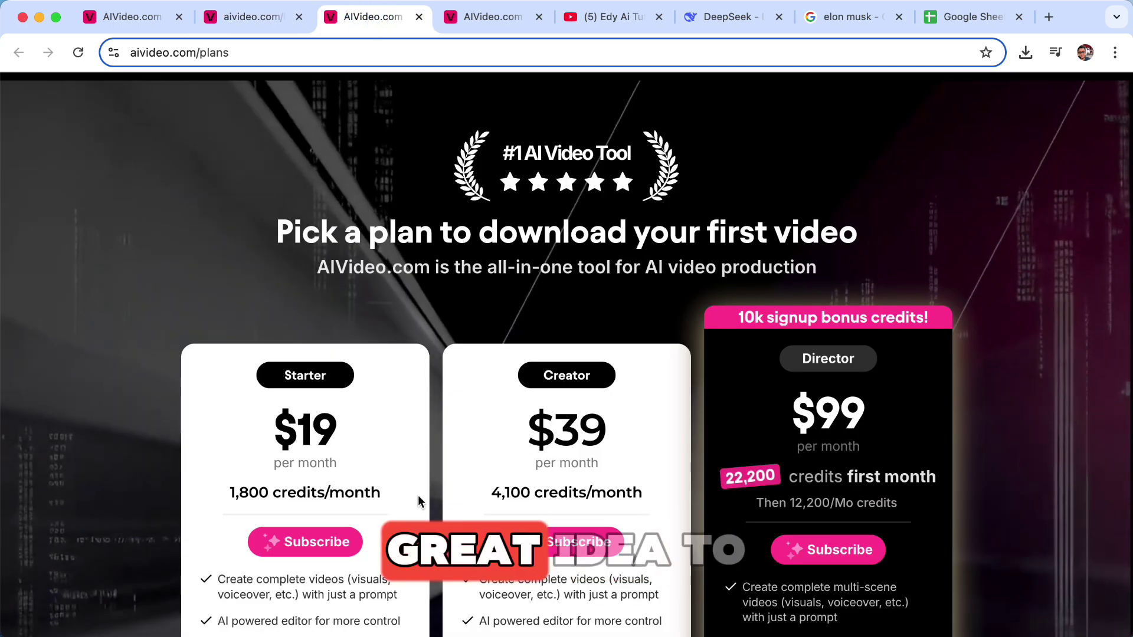
{"action": "scroll", "coordinate": [449, 308], "scroll_direction": "down", "scroll_amount": 4}
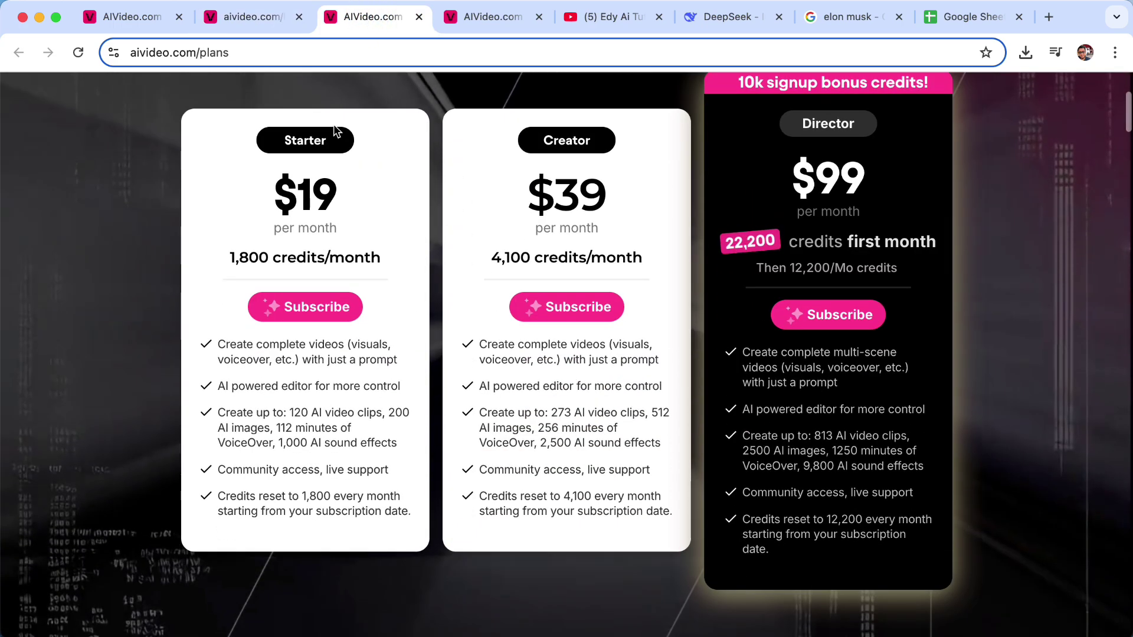
{"action": "left_click", "coordinate": [248, 17]}
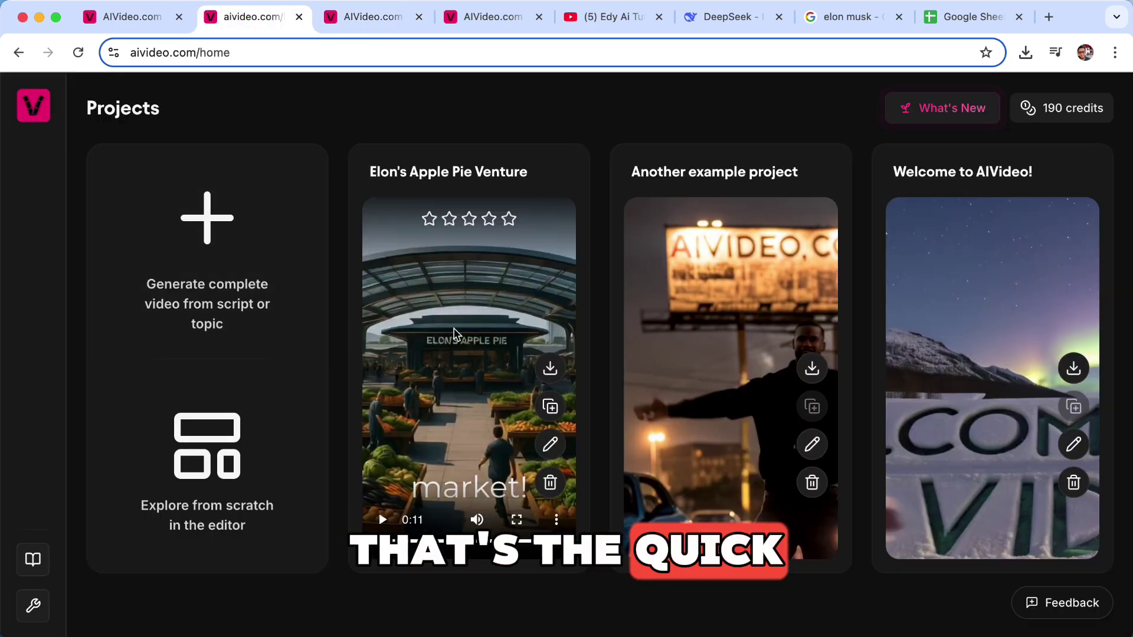